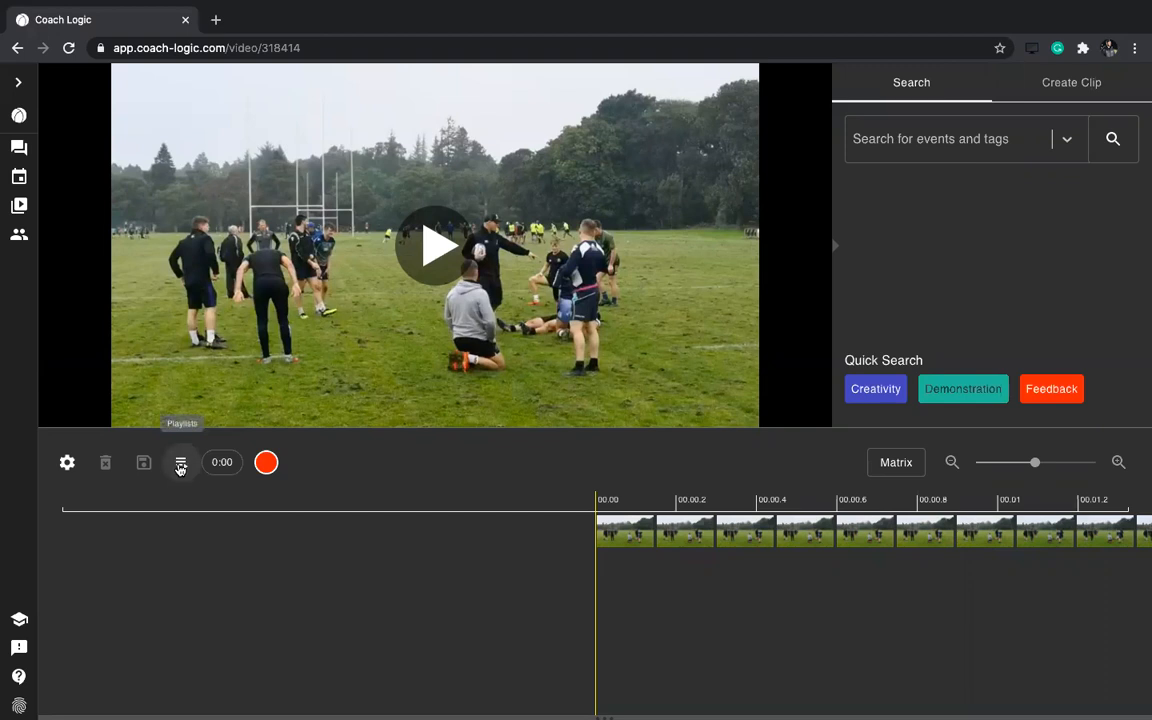
Create a private playlist named 'Moments of Feedback' from the Playlists list
{"action": "left_click", "coordinate": [181, 465]}
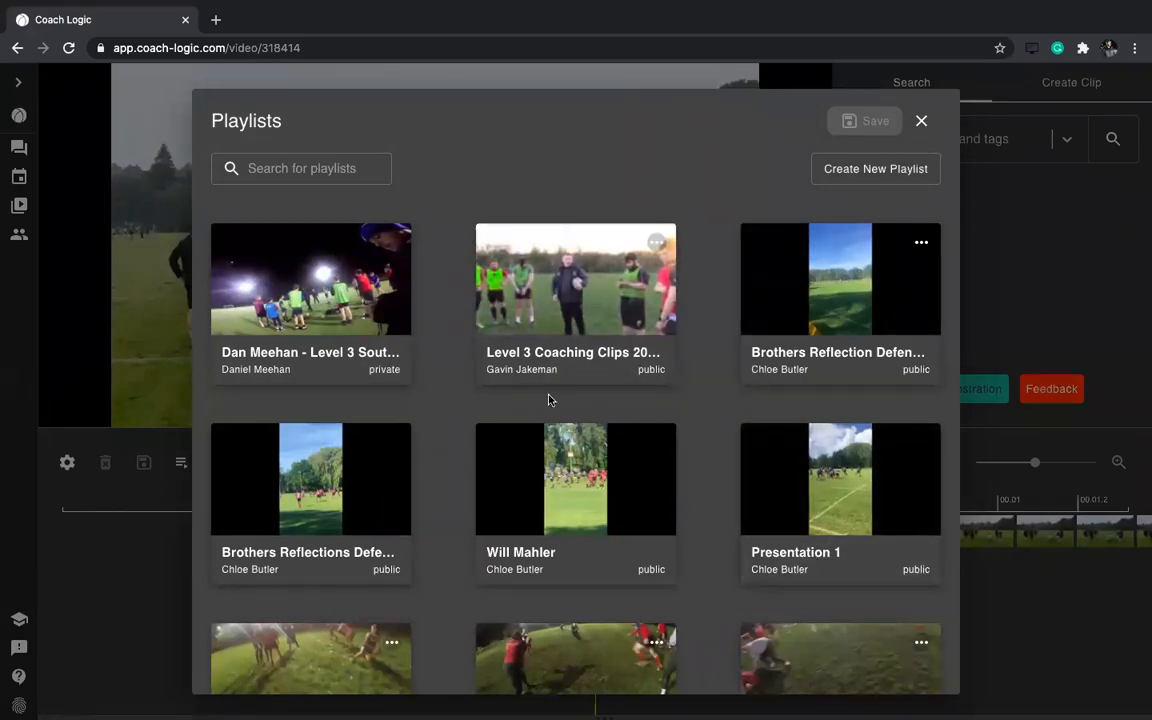
{"action": "left_click", "coordinate": [866, 172]}
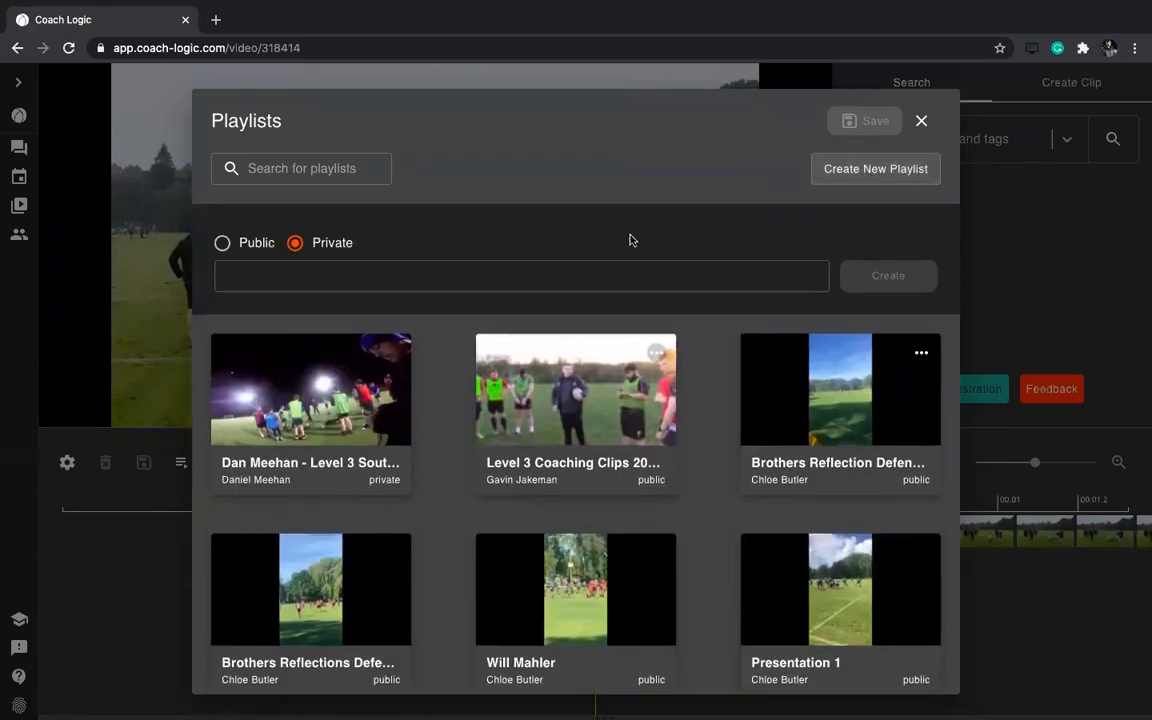
{"action": "left_click", "coordinate": [339, 285]}
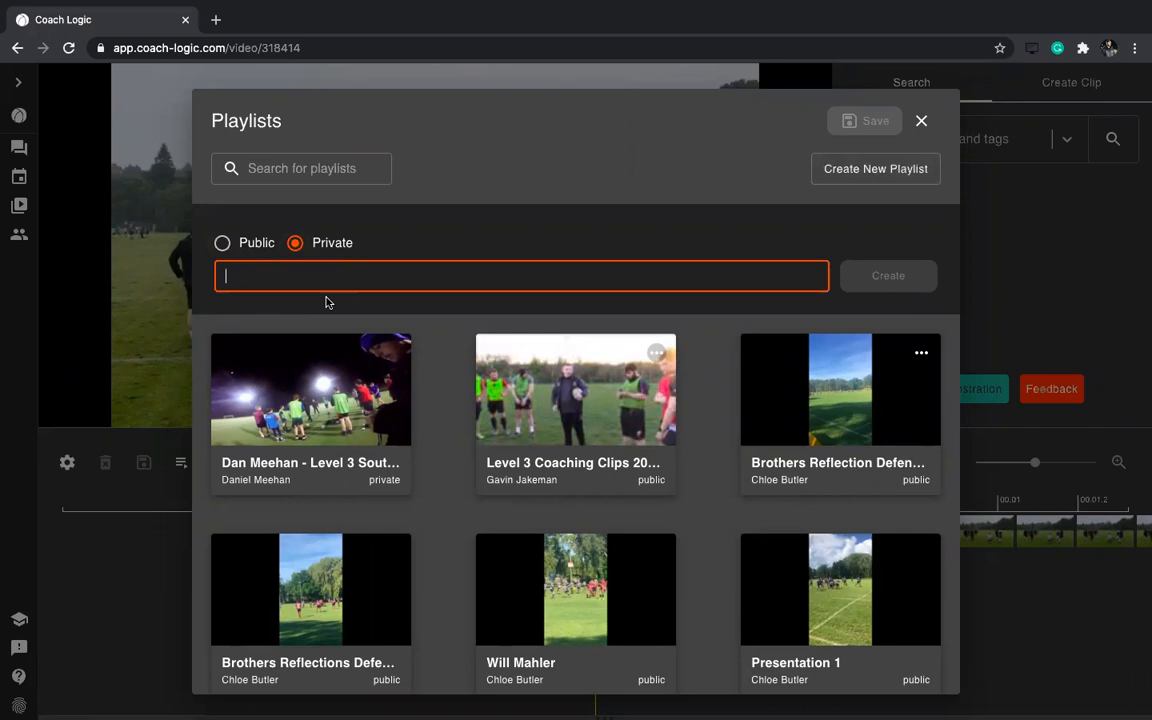
{"action": "type", "text": "Moment"}
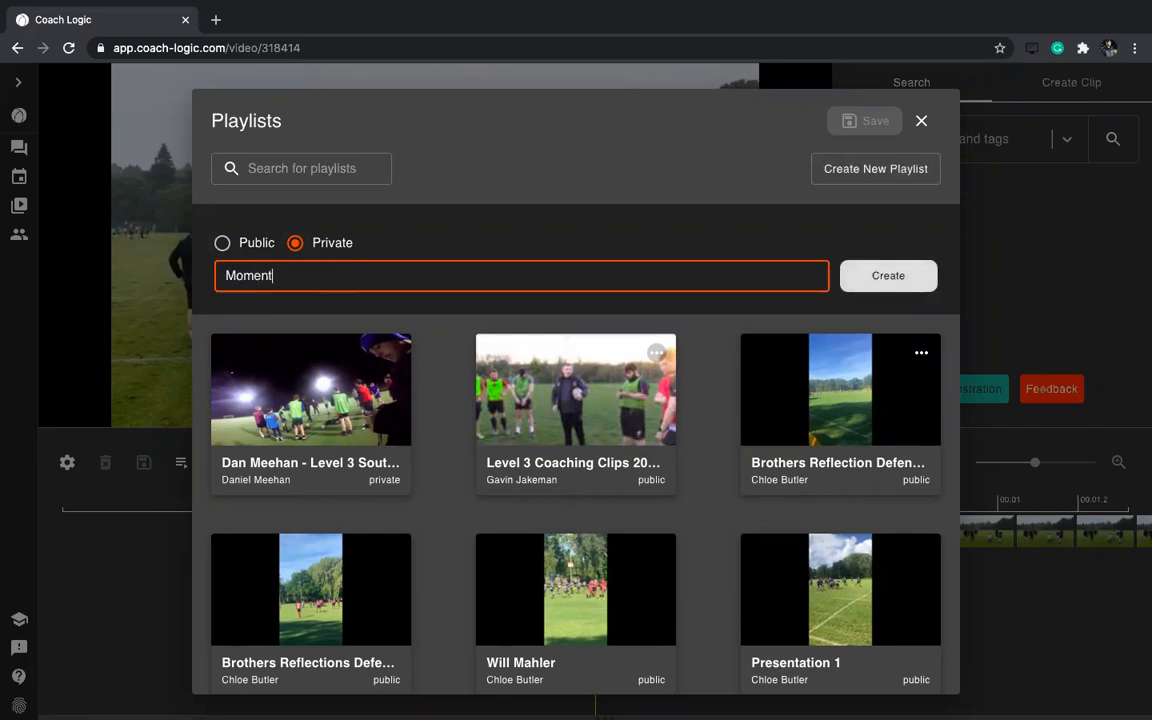
{"action": "type", "text": "s of Feedback"}
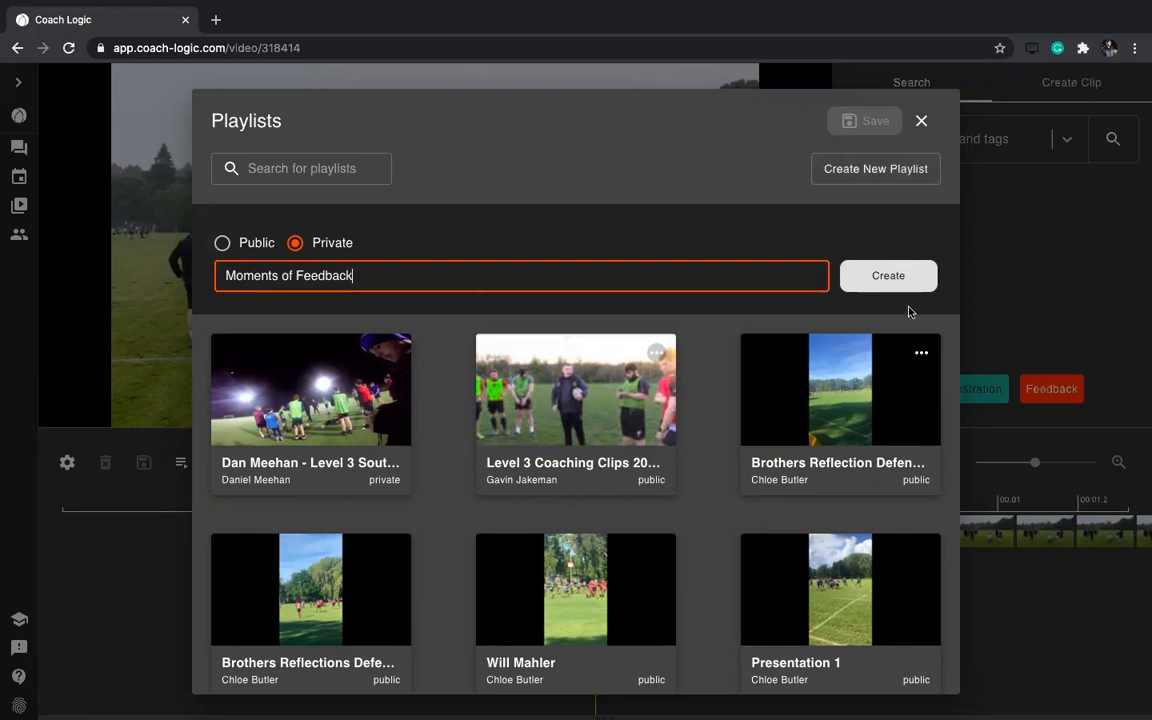
{"action": "left_click", "coordinate": [878, 282]}
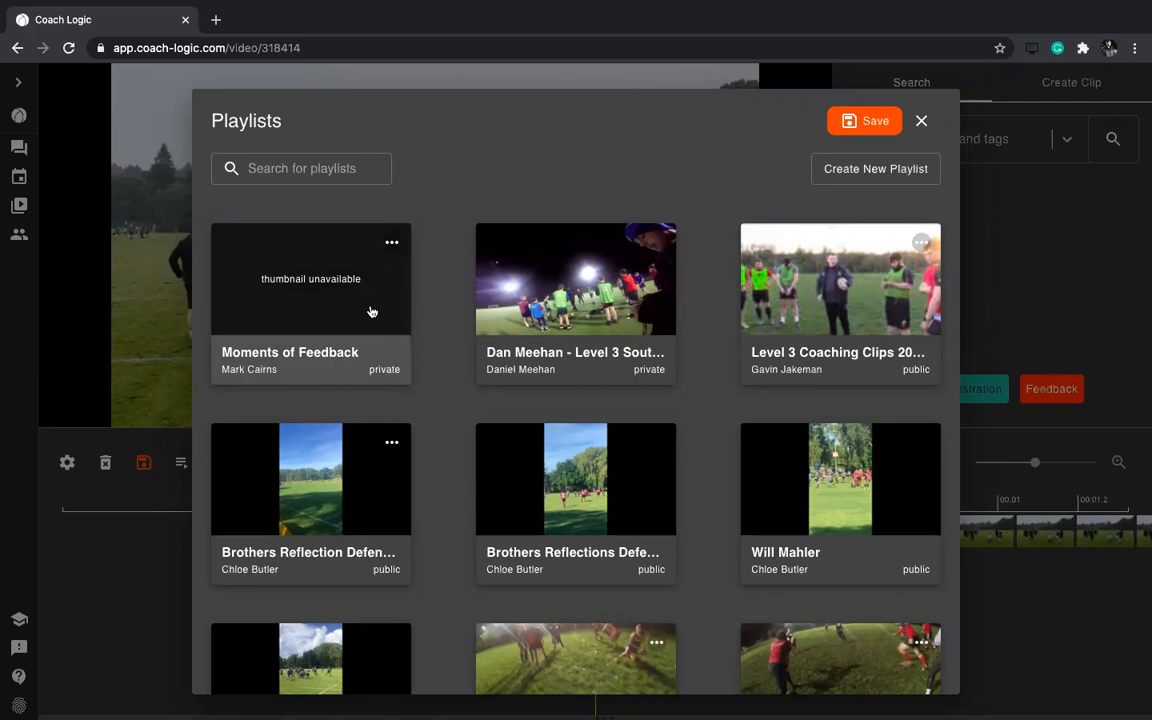
In the playlist's Settings, add the first user with Can Edit permission
{"action": "left_click", "coordinate": [391, 242]}
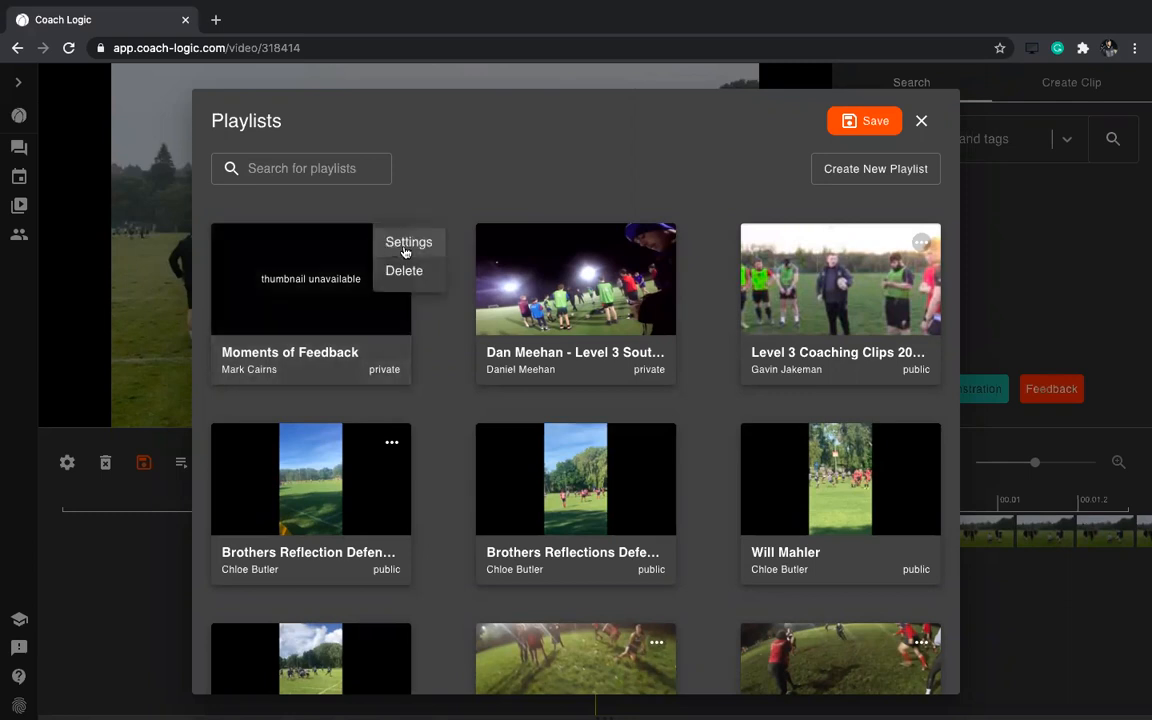
{"action": "left_click", "coordinate": [405, 250]}
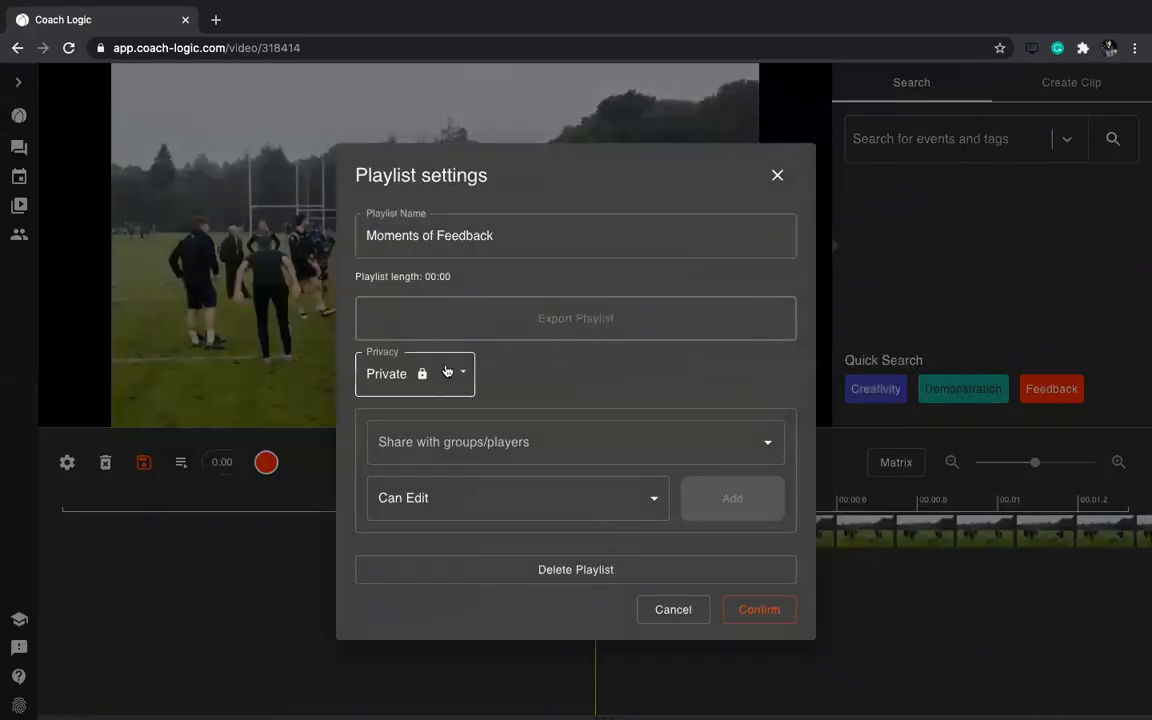
{"action": "left_click", "coordinate": [432, 442]}
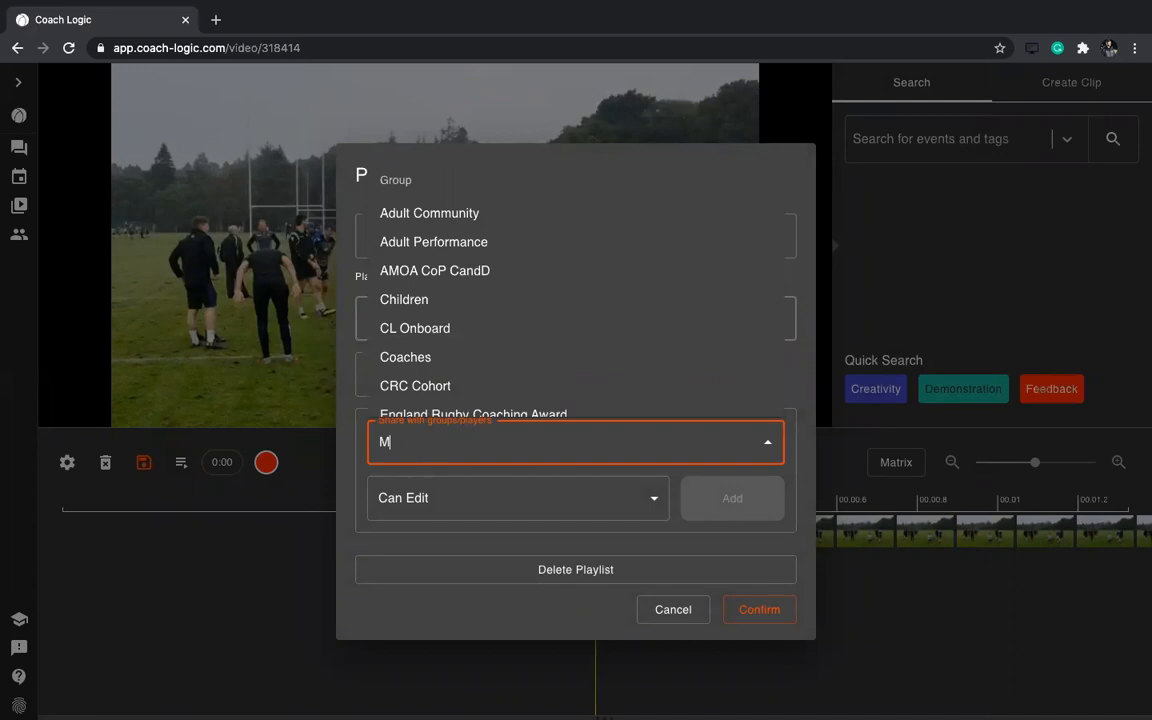
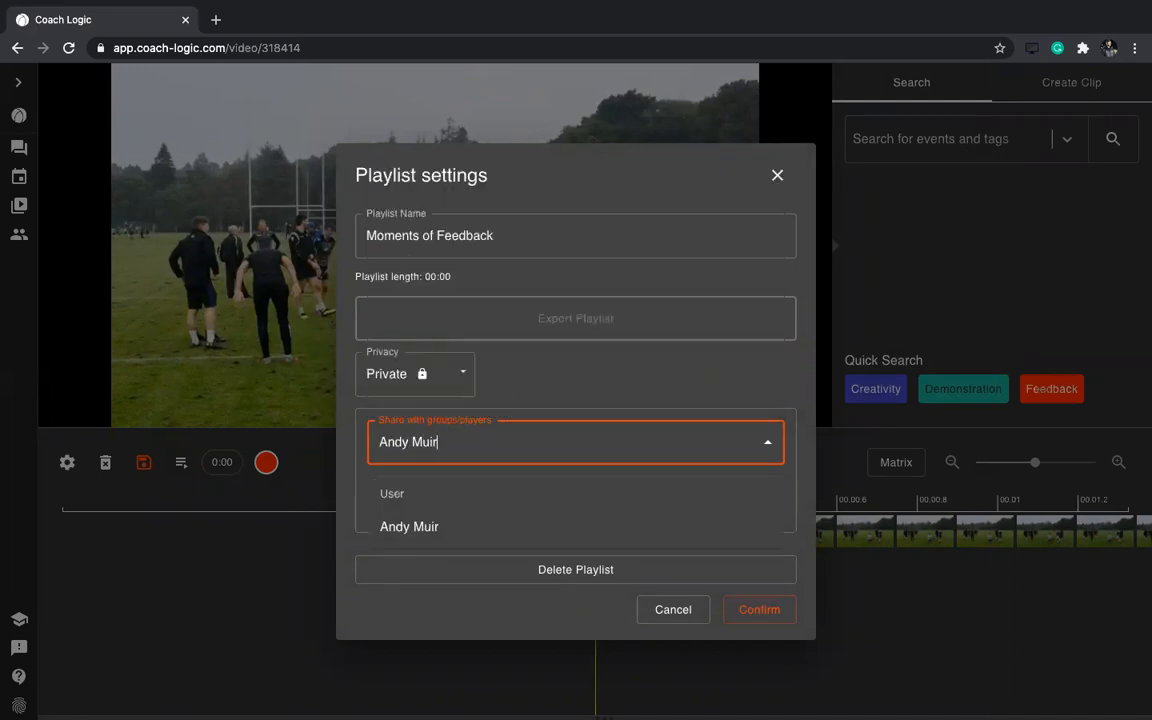
{"action": "type", "text": "Mu"}
{"action": "left_click", "coordinate": [419, 527]}
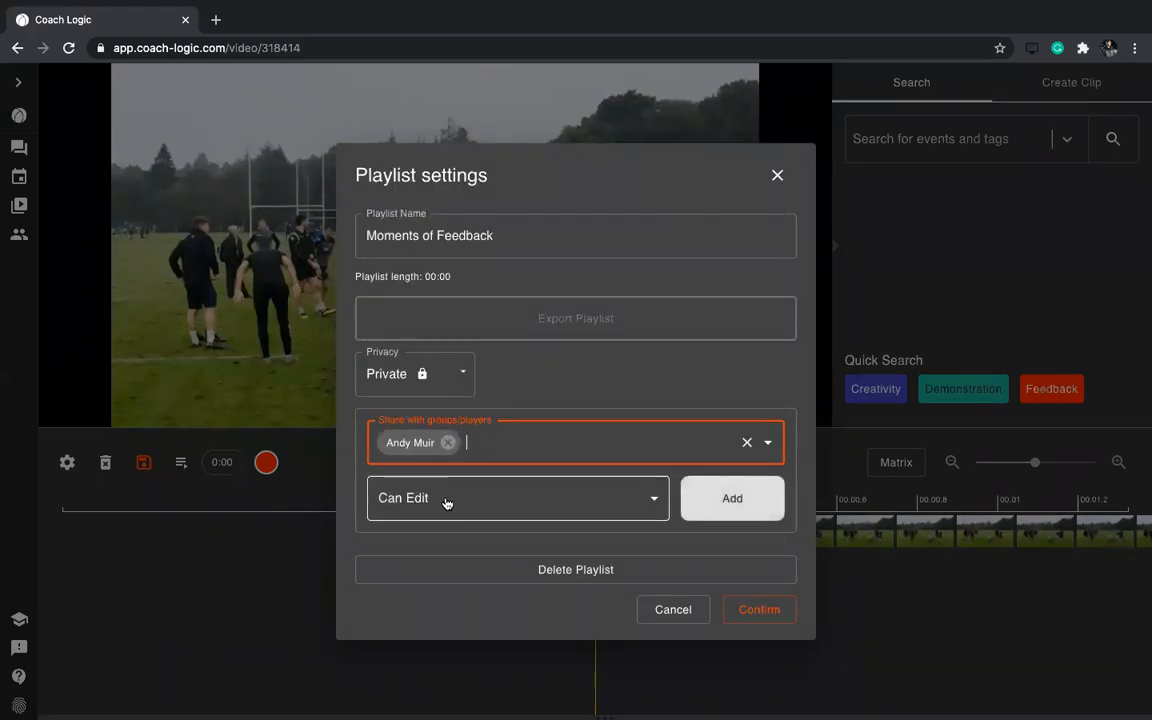
{"action": "left_click", "coordinate": [425, 502]}
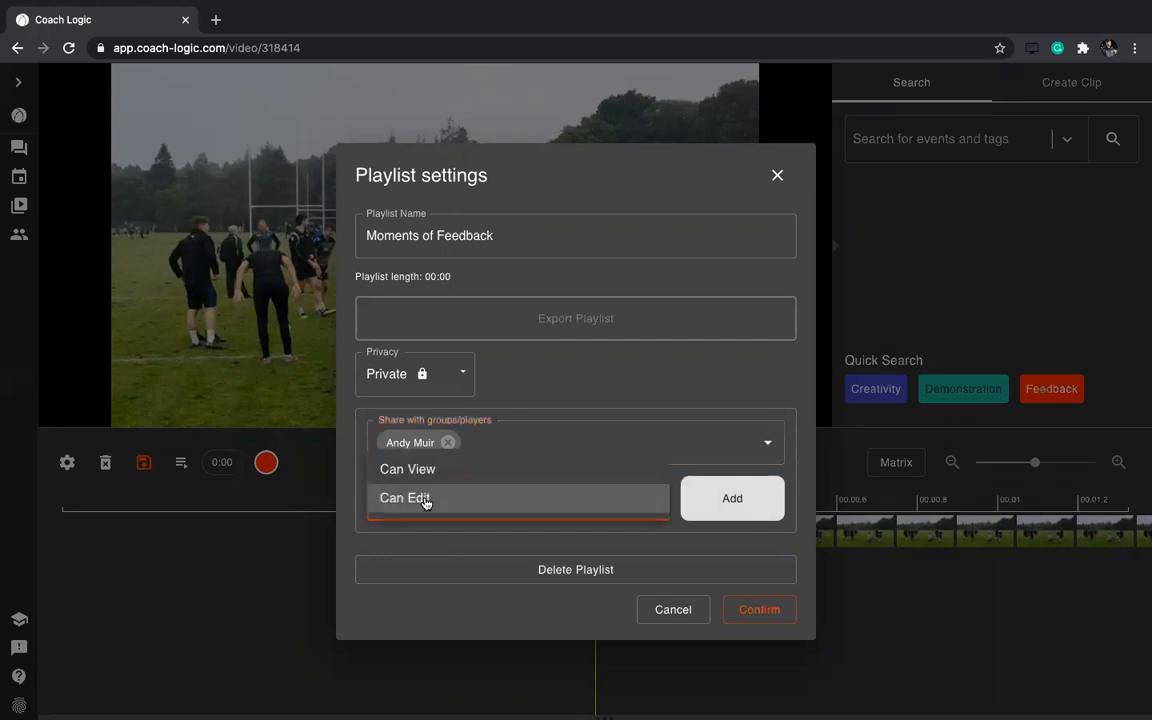
{"action": "left_click", "coordinate": [428, 508]}
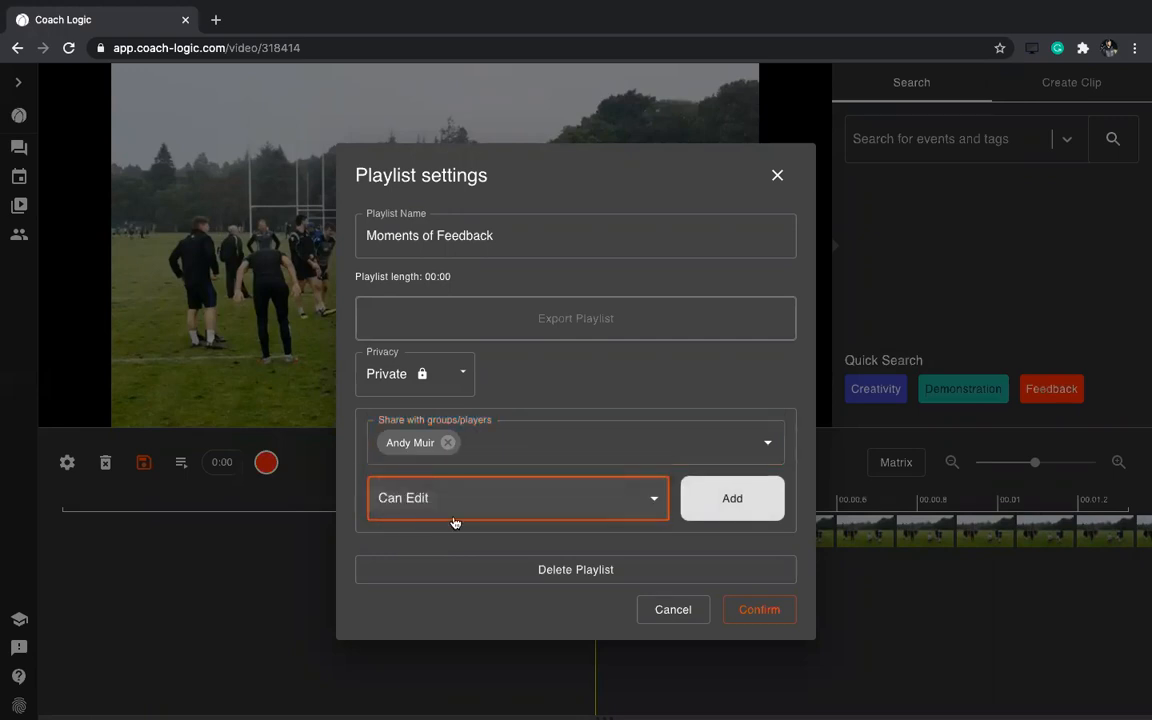
{"action": "left_click", "coordinate": [531, 510]}
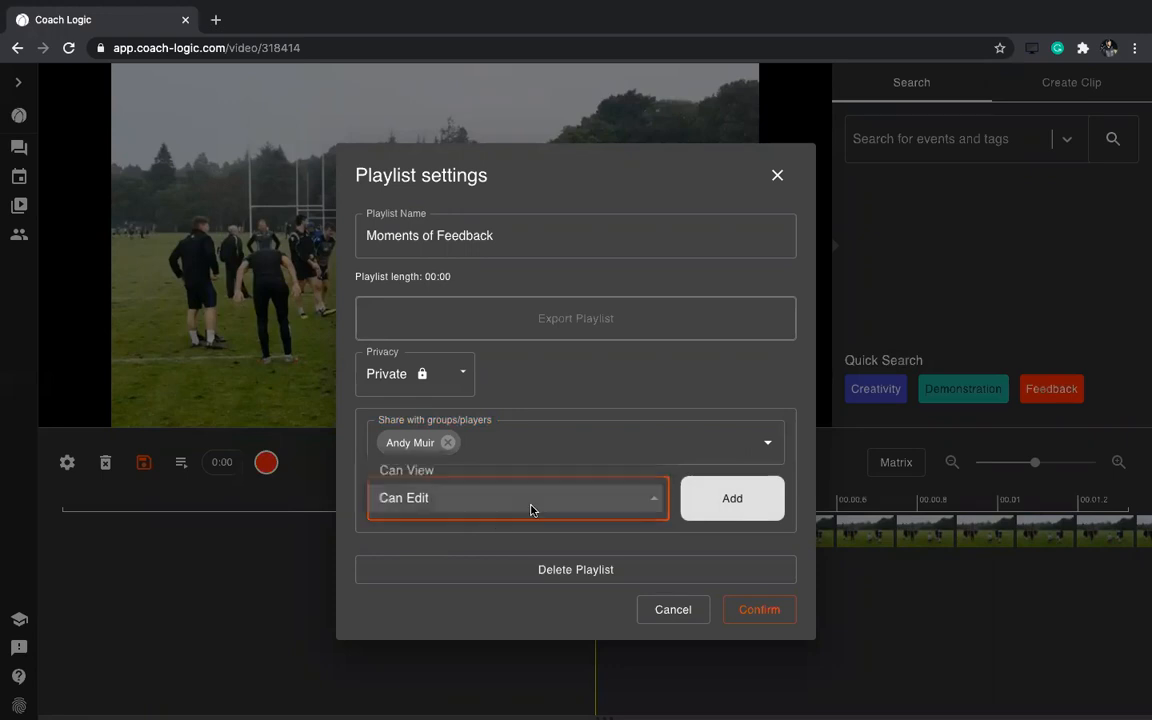
{"action": "left_click", "coordinate": [433, 500]}
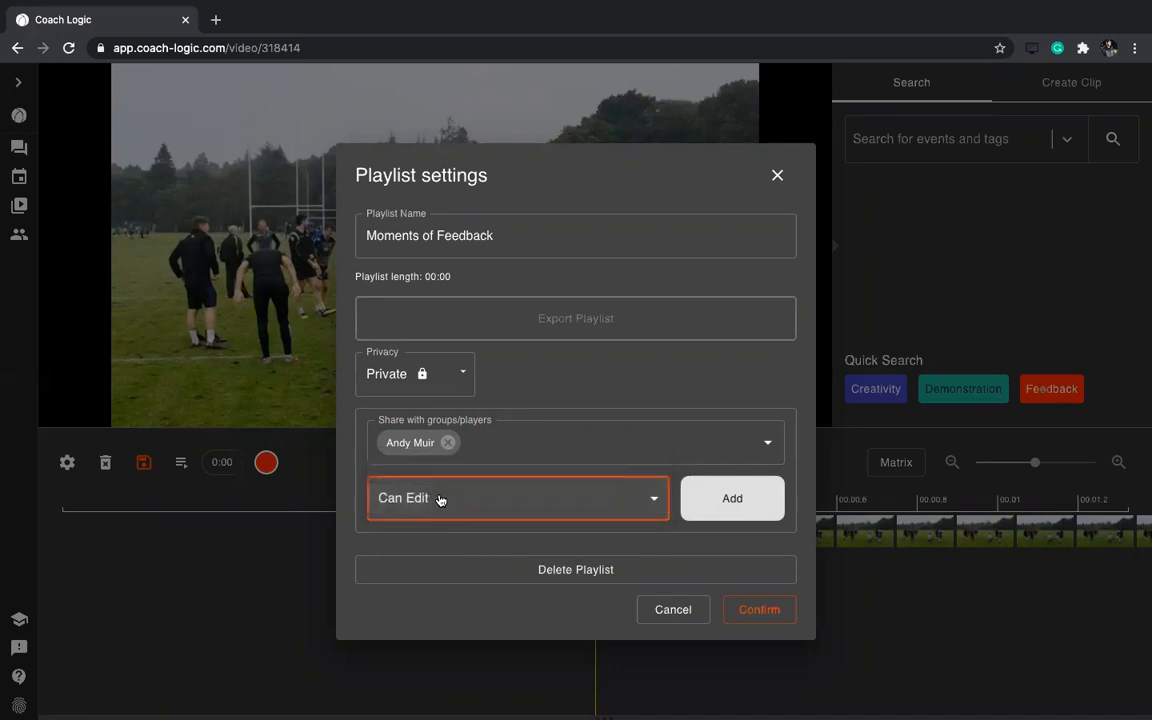
{"action": "left_click", "coordinate": [720, 506]}
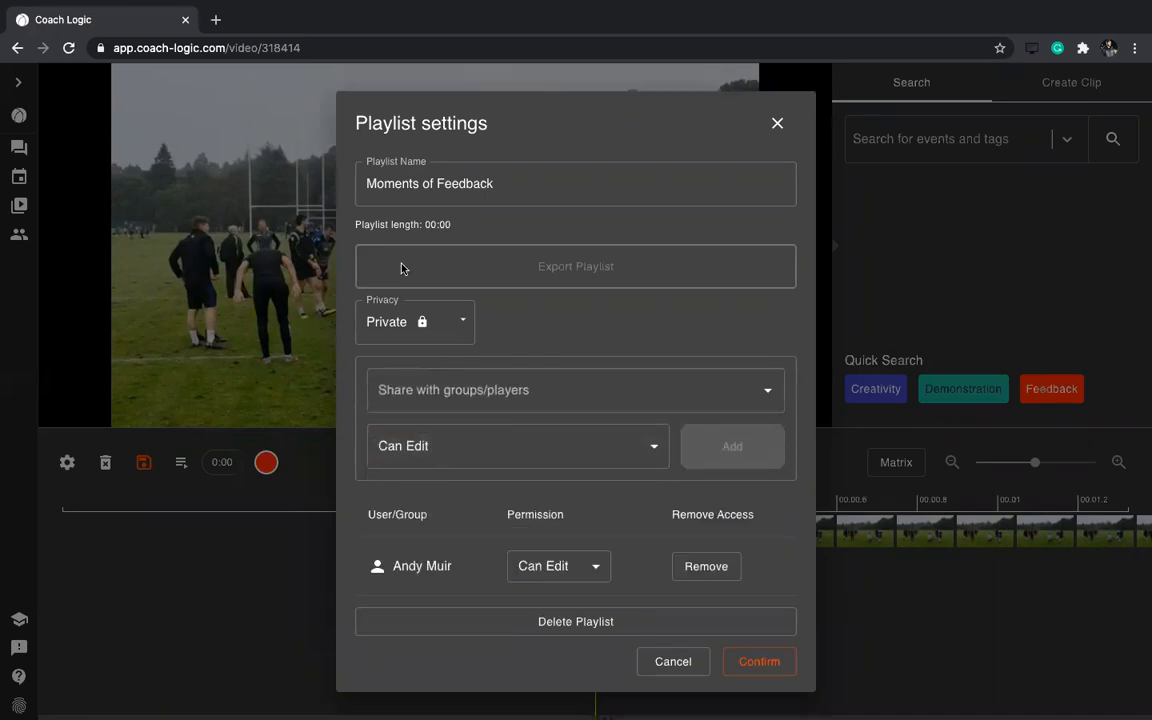
Add a second user to the playlist with Can View permission
{"action": "left_click", "coordinate": [425, 391]}
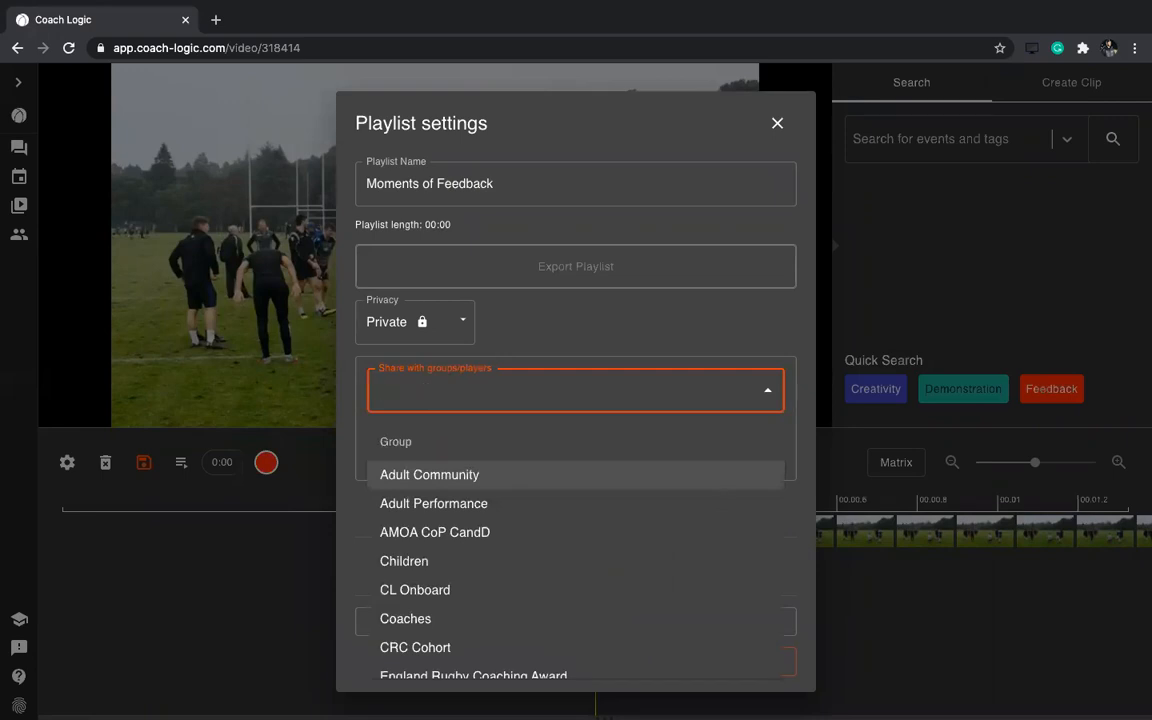
{"action": "type", "text": "kennet"}
{"action": "left_click", "coordinate": [430, 472]}
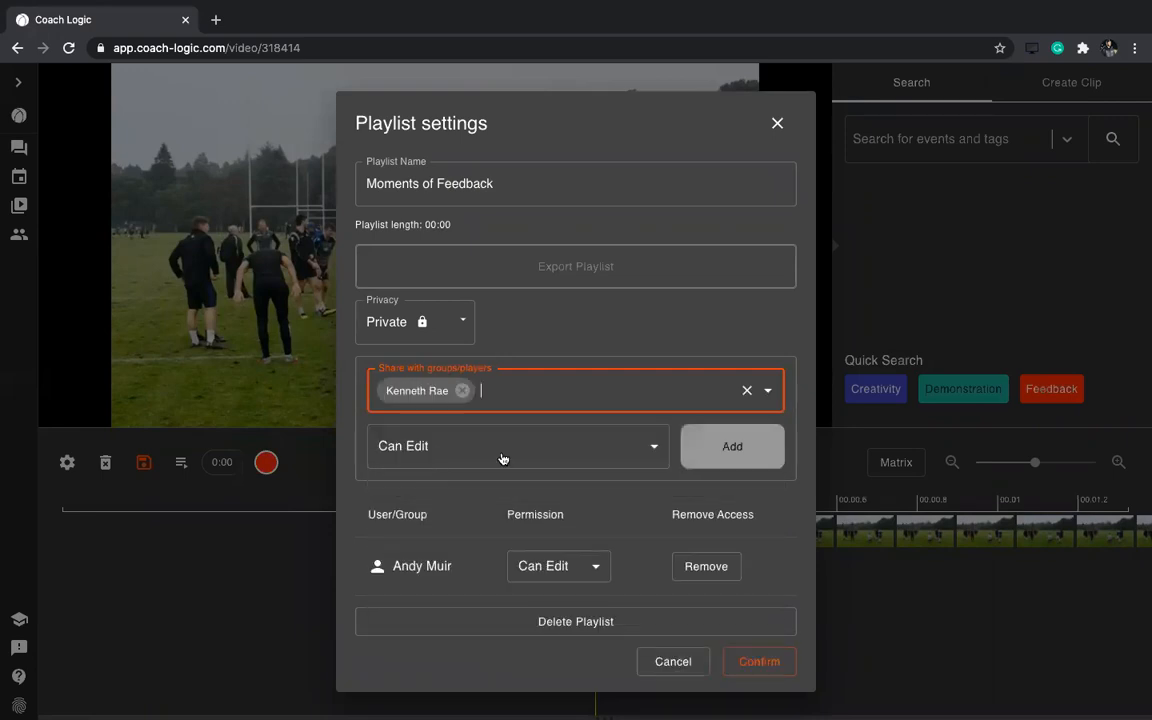
{"action": "left_click", "coordinate": [560, 450]}
{"action": "left_click", "coordinate": [457, 419]}
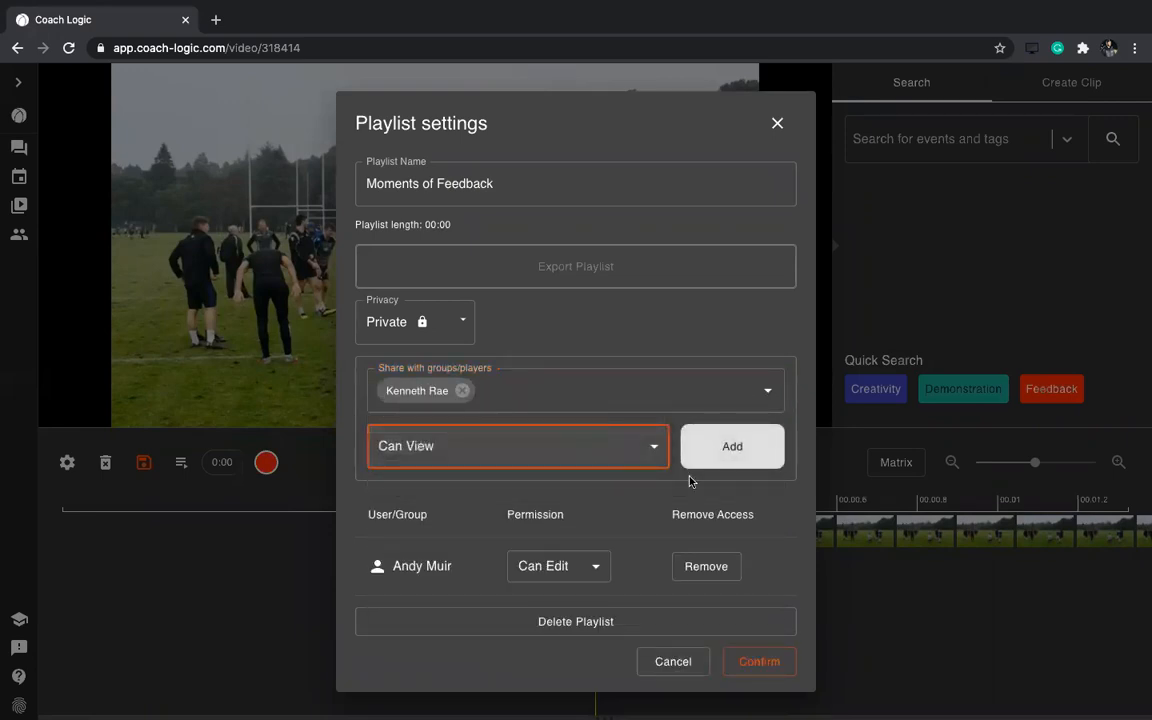
{"action": "left_click", "coordinate": [735, 450]}
{"action": "scroll", "coordinate": [594, 380], "scroll_direction": "down", "scroll_amount": 1}
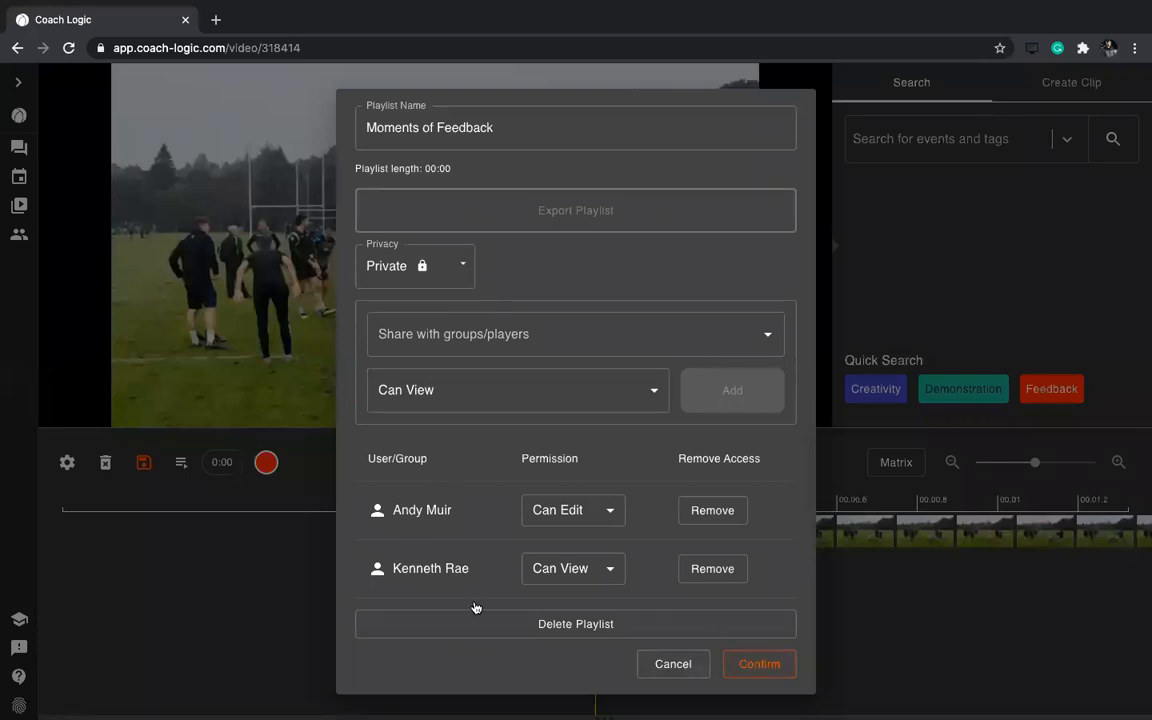
Save the playlist settings, then search the Creativity tag and load its 0:13 clip, paused
{"action": "left_click", "coordinate": [759, 664]}
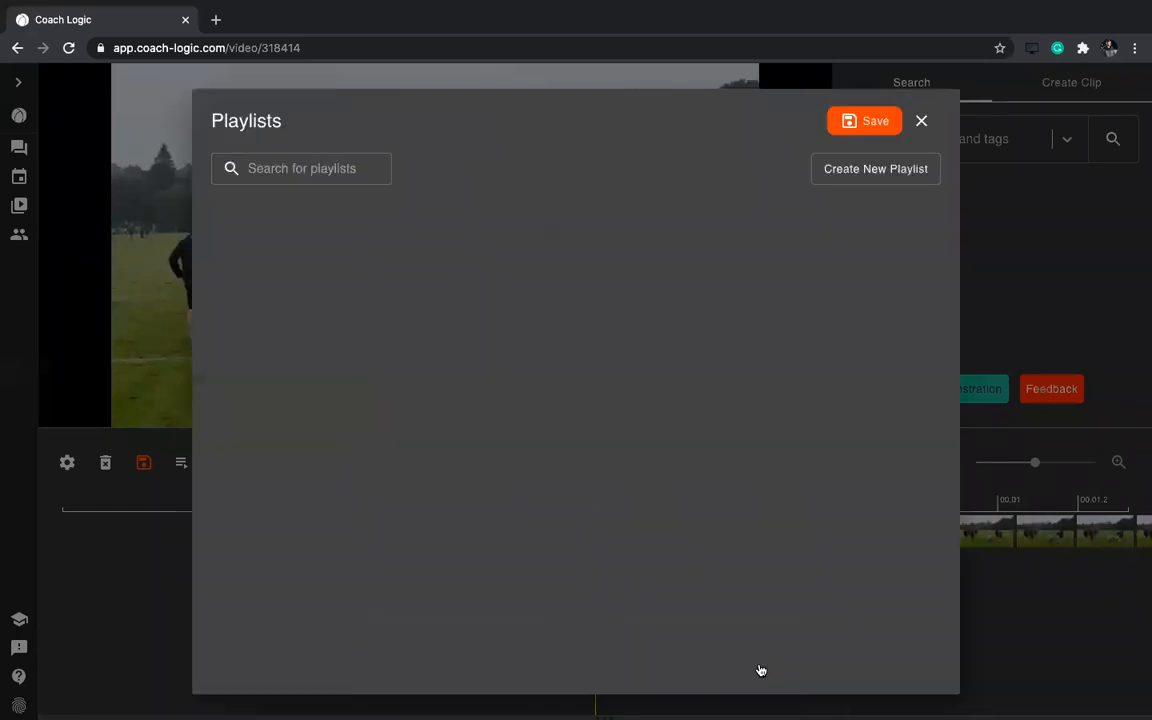
{"action": "left_click", "coordinate": [866, 122]}
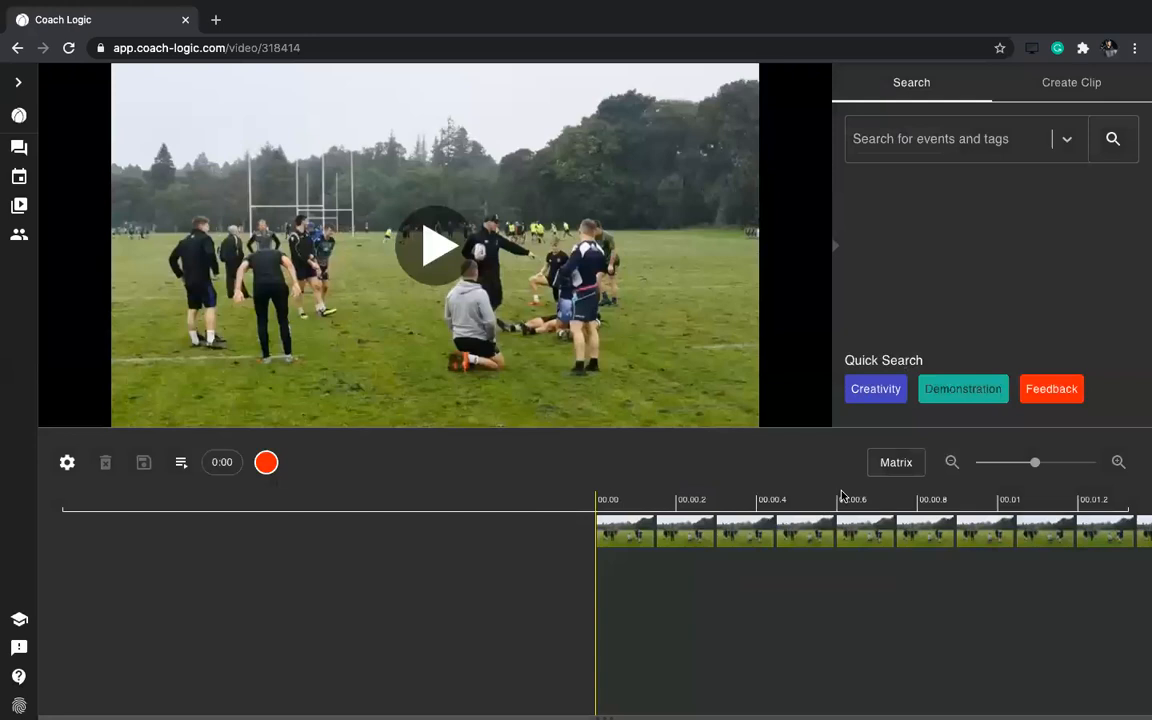
{"action": "left_click", "coordinate": [926, 137]}
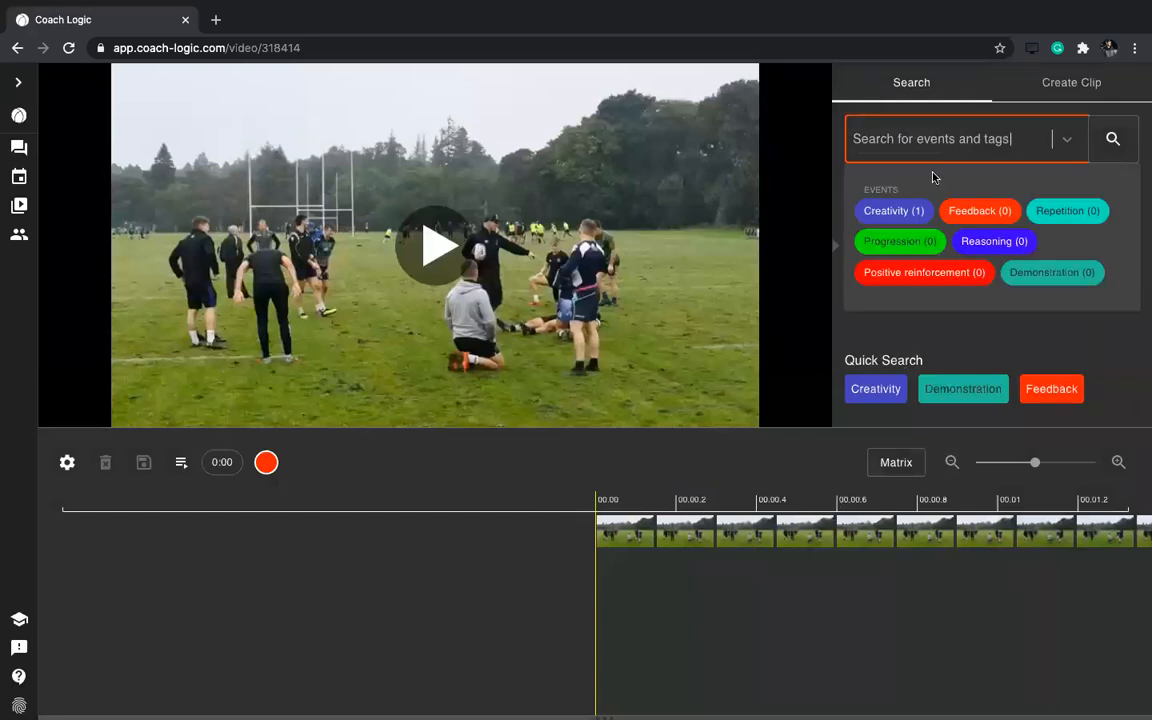
{"action": "left_click", "coordinate": [895, 211]}
{"action": "left_click", "coordinate": [1112, 139]}
{"action": "left_click", "coordinate": [235, 684]}
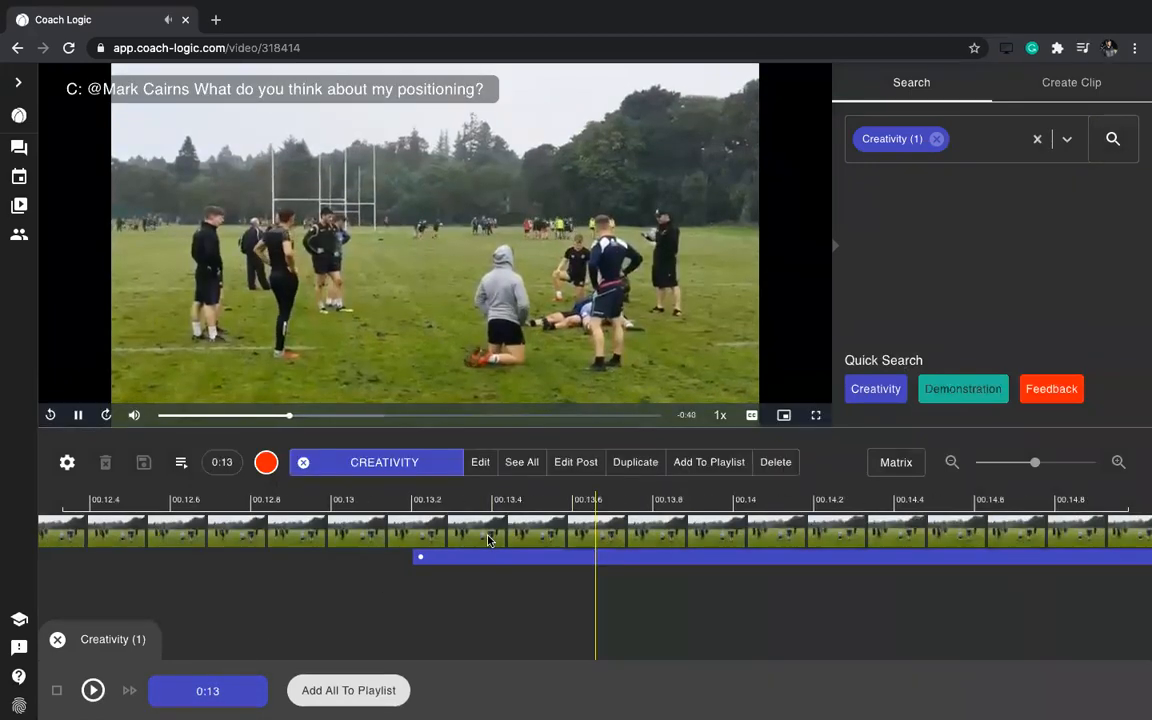
{"action": "left_click", "coordinate": [78, 414]}
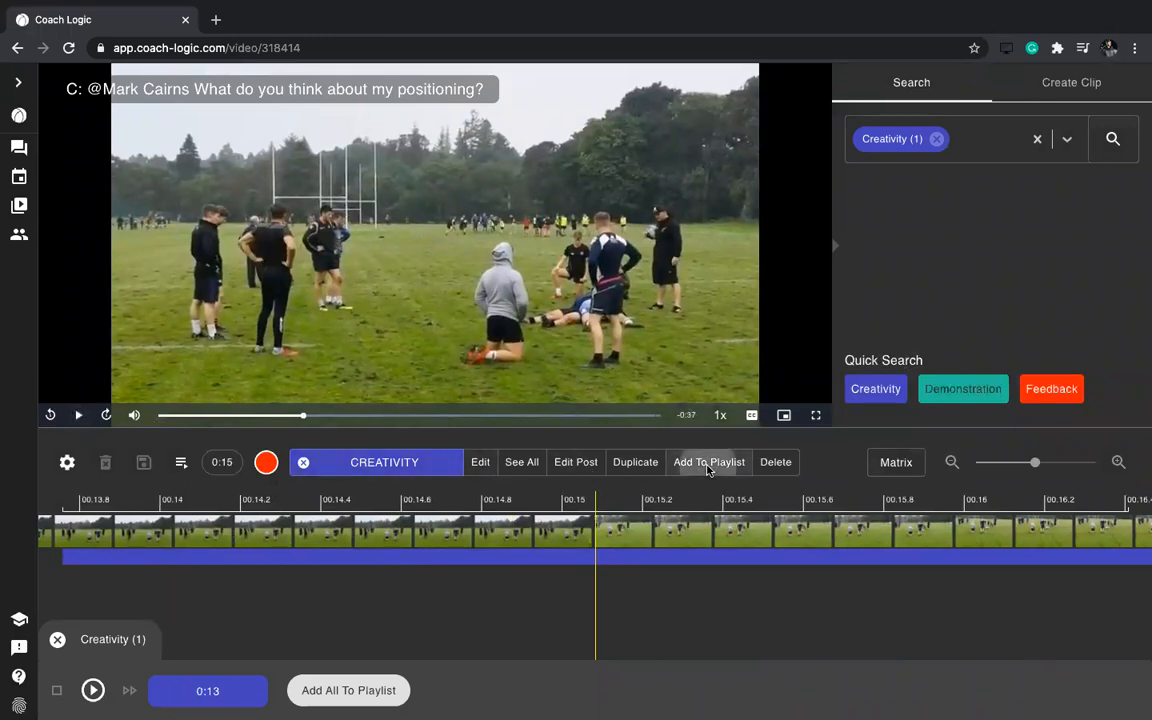
Add the Creativity clip to a new private 'New Playlist Example' playlist and to Moments of Feedback
{"action": "left_click", "coordinate": [708, 464]}
{"action": "scroll", "coordinate": [550, 373], "scroll_direction": "down", "scroll_amount": 1}
{"action": "scroll", "coordinate": [549, 372], "scroll_direction": "up", "scroll_amount": 1}
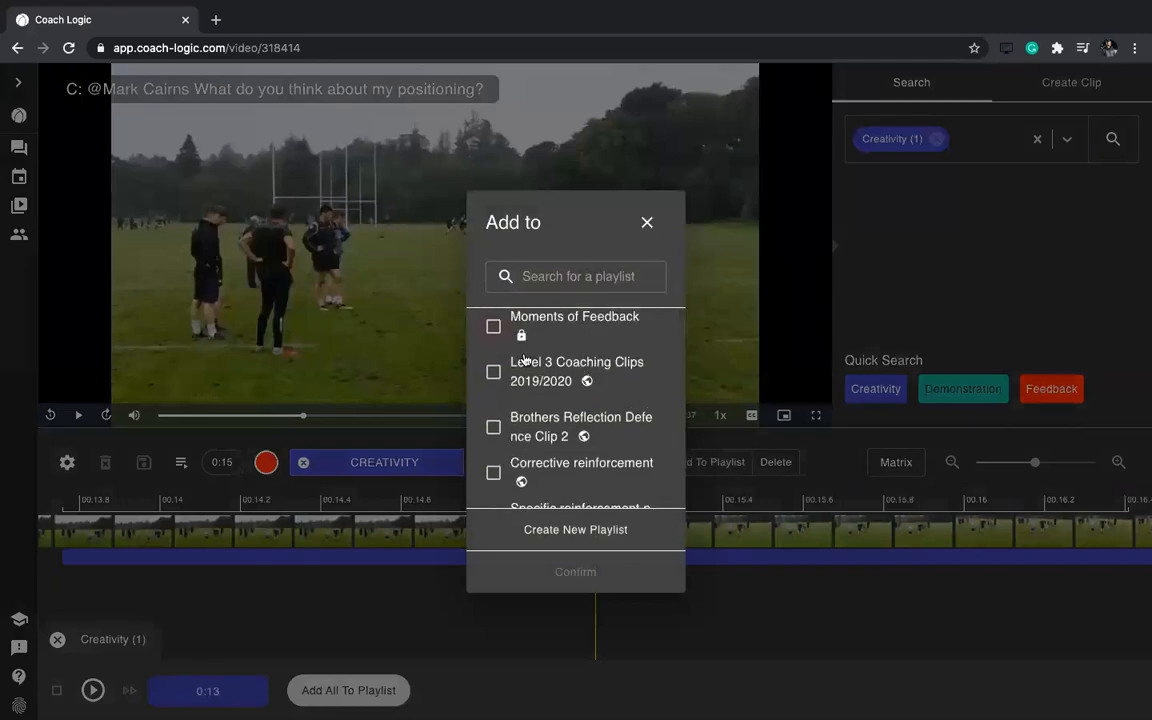
{"action": "left_click", "coordinate": [567, 531]}
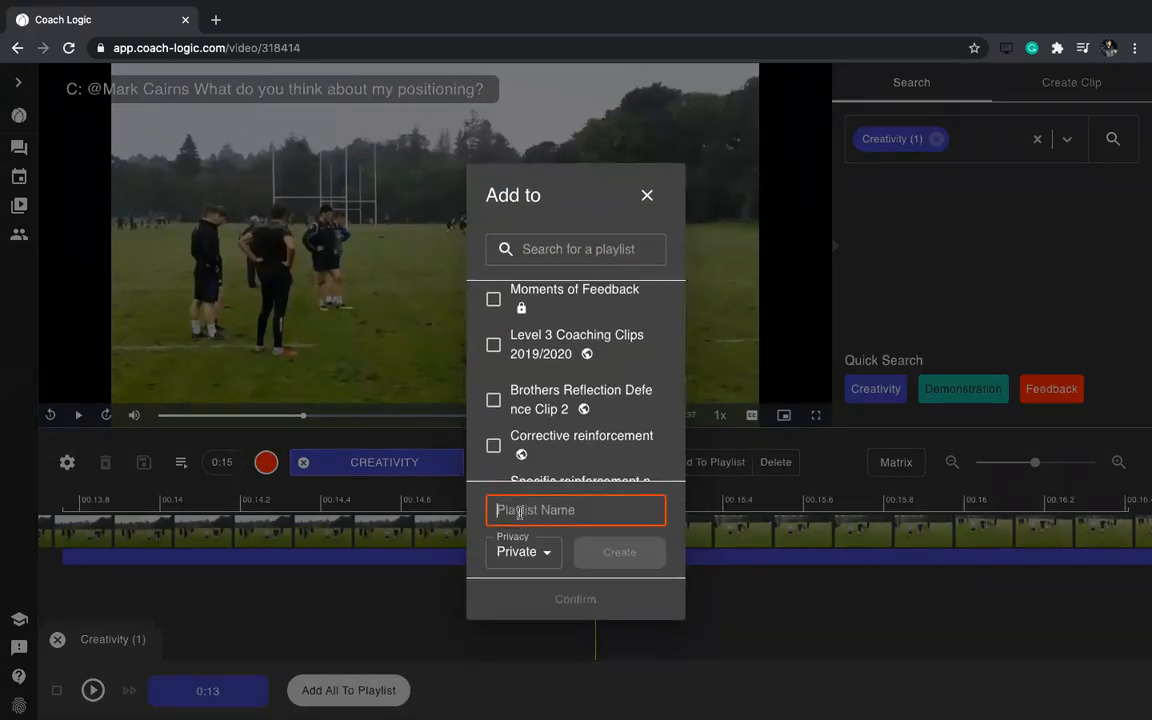
{"action": "type", "text": "New Playl"}
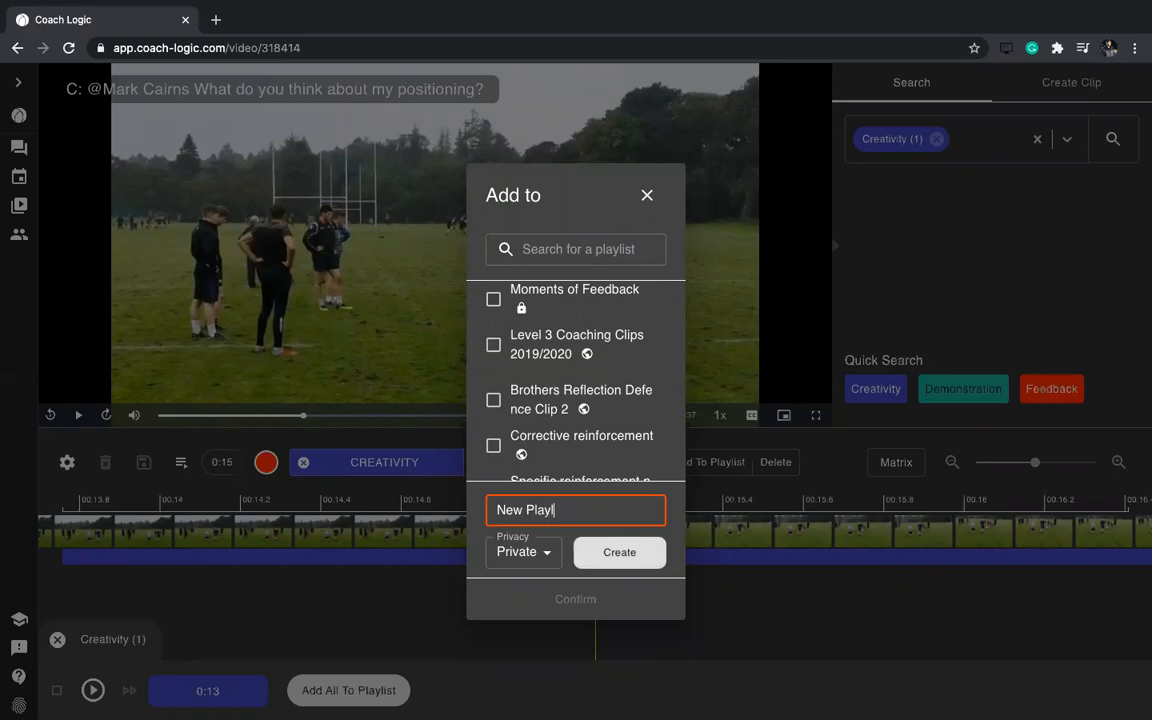
{"action": "type", "text": "ist Example"}
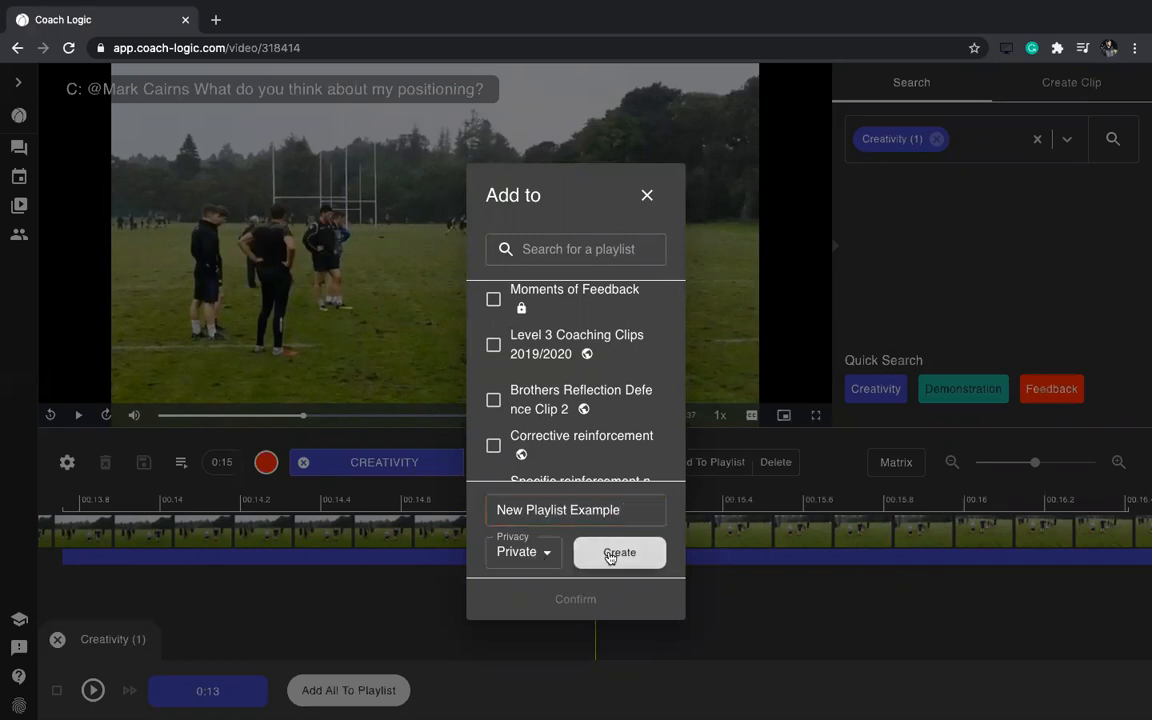
{"action": "left_click", "coordinate": [610, 552]}
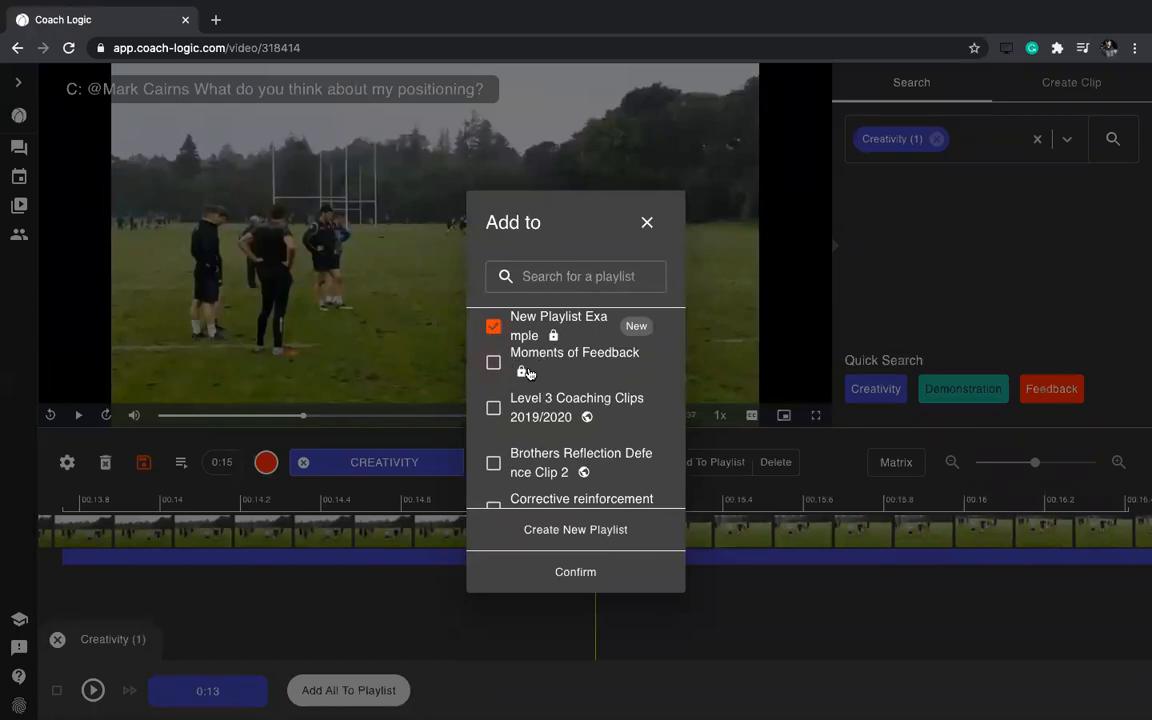
{"action": "left_click", "coordinate": [493, 363]}
{"action": "left_click", "coordinate": [575, 572]}
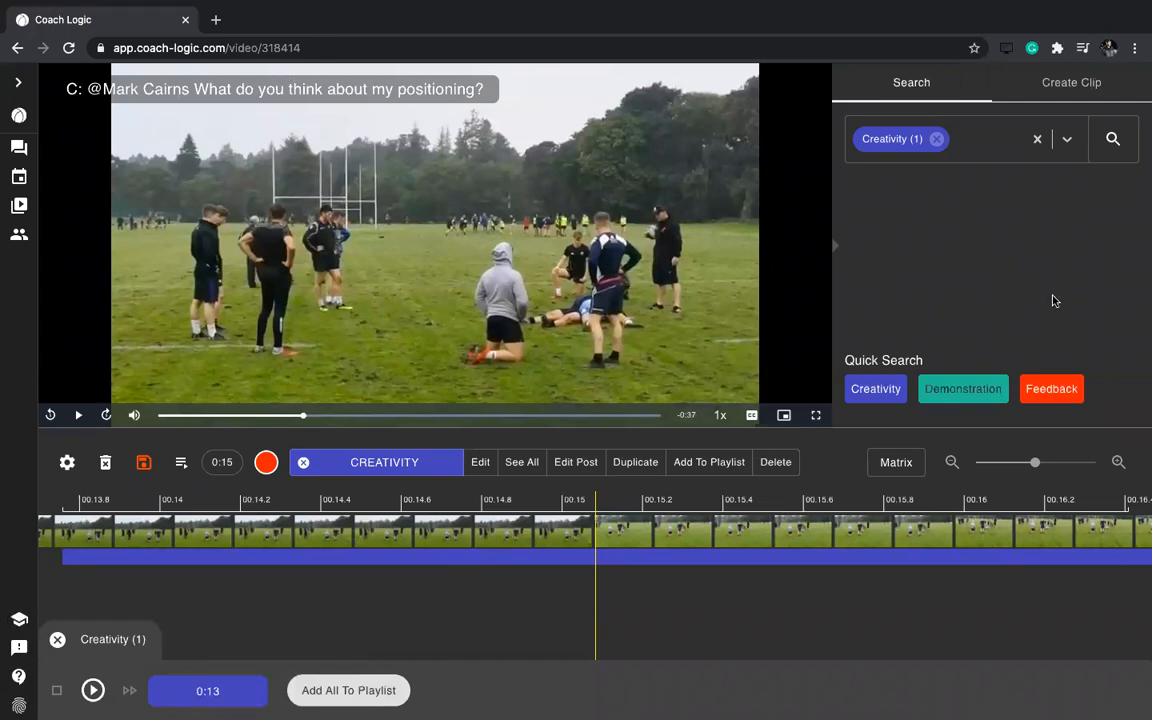
Clear the Creativity filter and record a 0:15–0:19 clip tagged with the Feedback event
{"action": "left_click", "coordinate": [936, 139]}
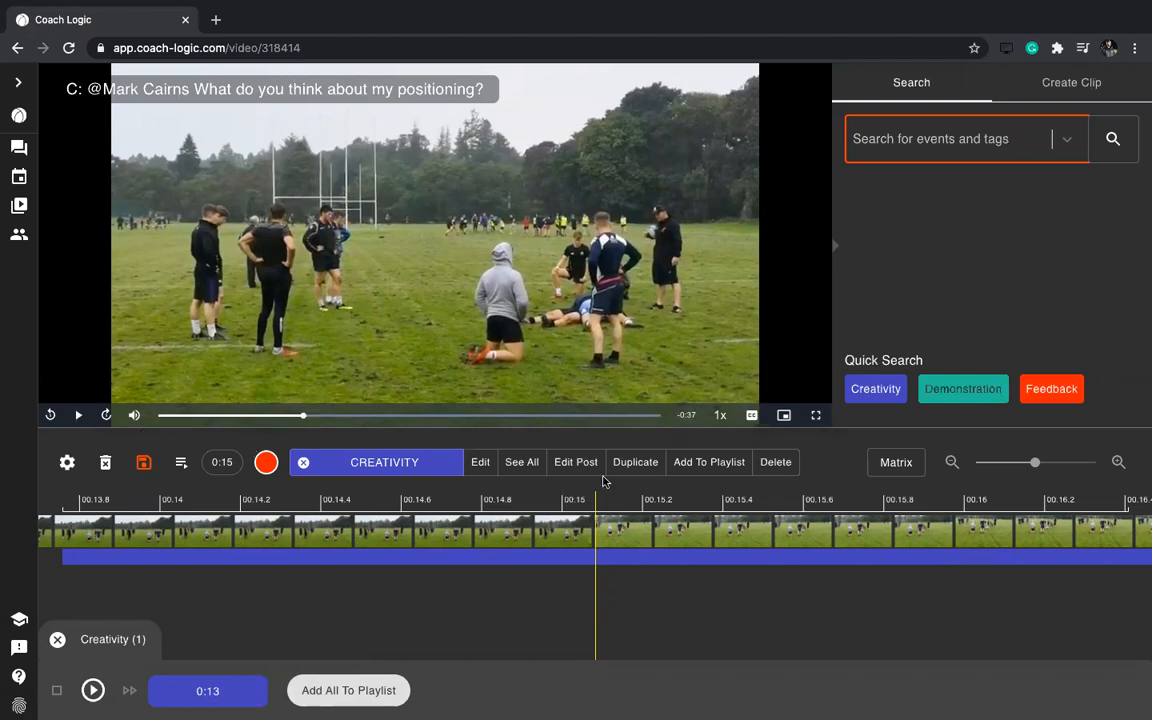
{"action": "left_click", "coordinate": [266, 462]}
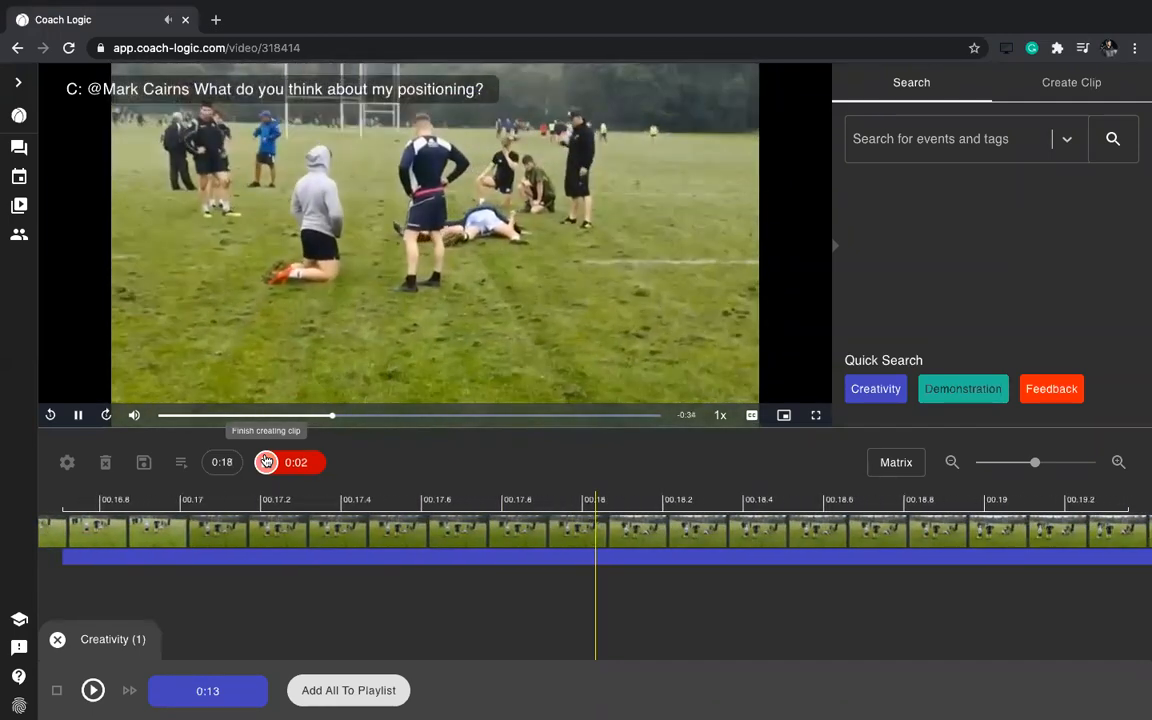
{"action": "left_click", "coordinate": [266, 462]}
{"action": "left_click", "coordinate": [660, 302]}
{"action": "left_click", "coordinate": [642, 377]}
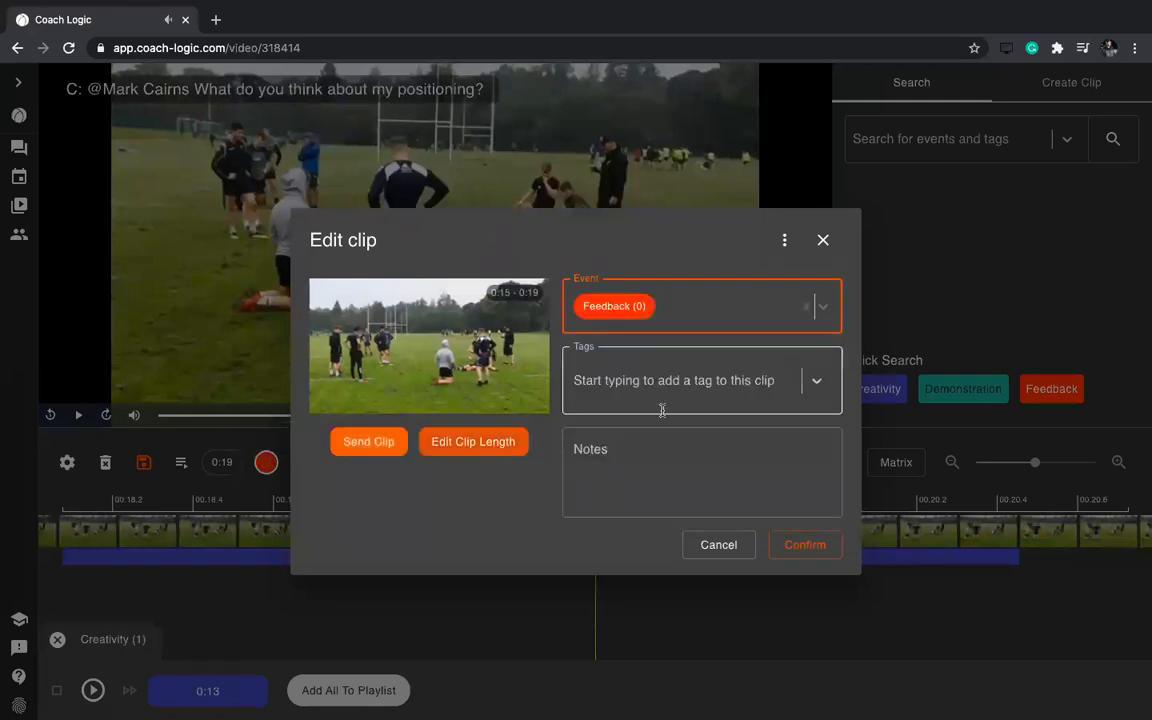
{"action": "left_click", "coordinate": [805, 545]}
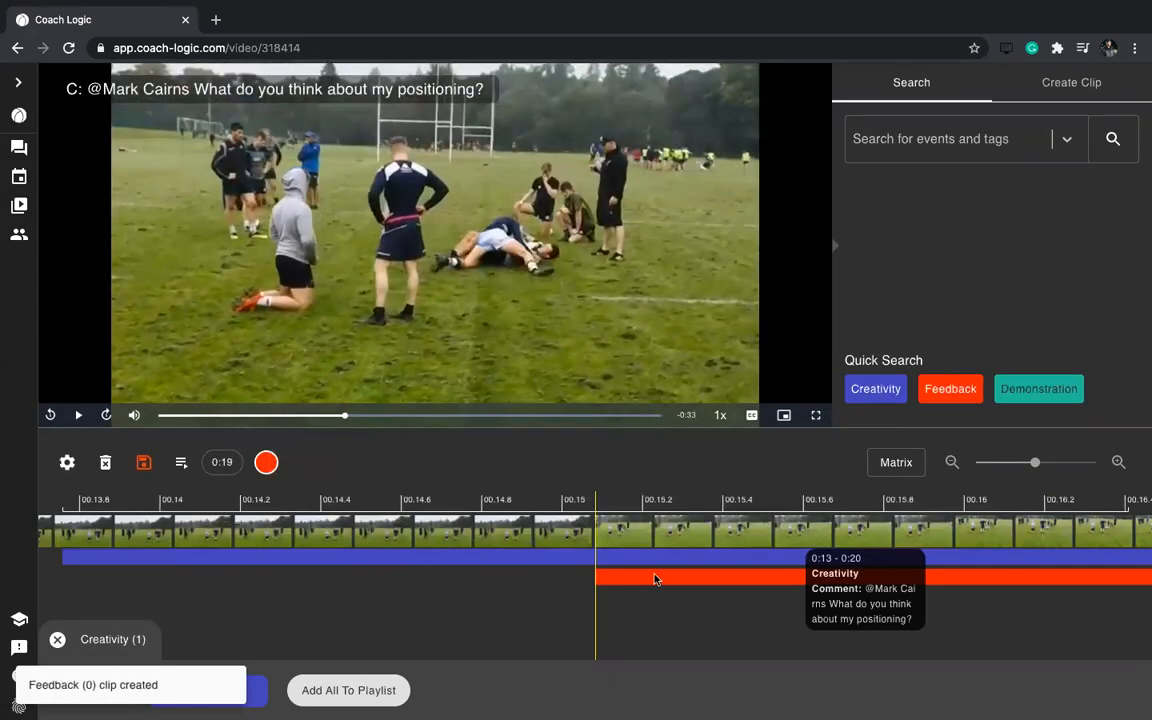
Select the new Feedback clip and add it to the Moments of Feedback playlist
{"action": "left_click", "coordinate": [705, 582]}
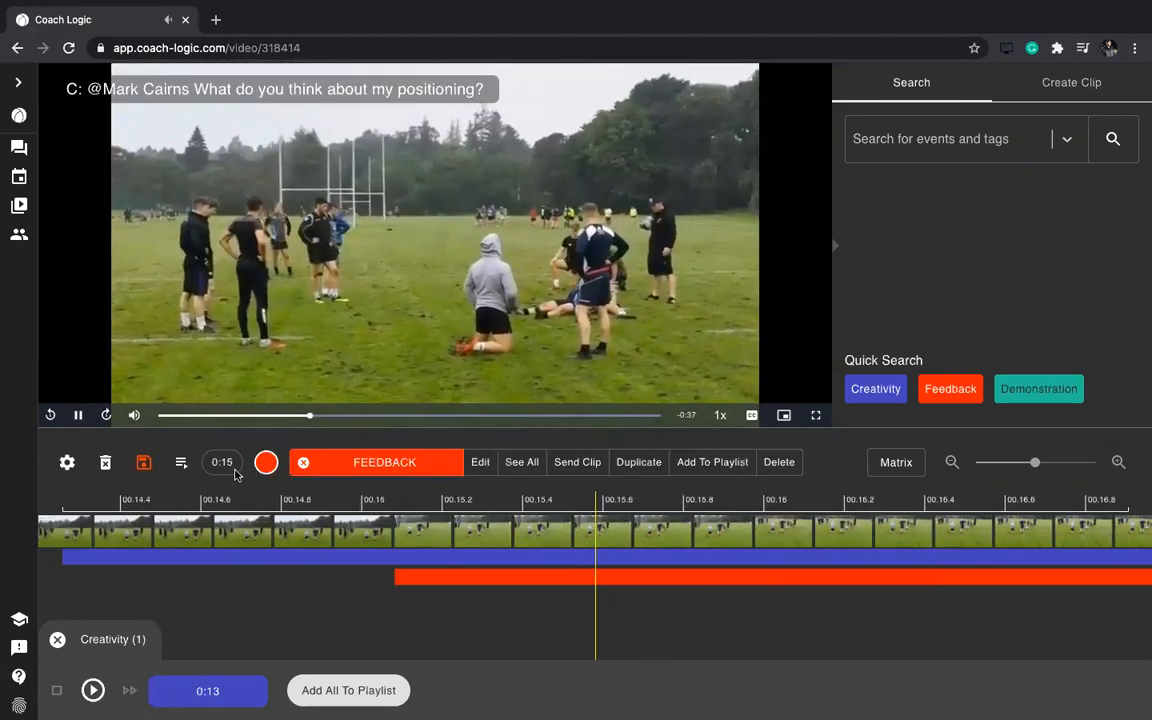
{"action": "left_click", "coordinate": [78, 415]}
{"action": "left_click", "coordinate": [58, 640]}
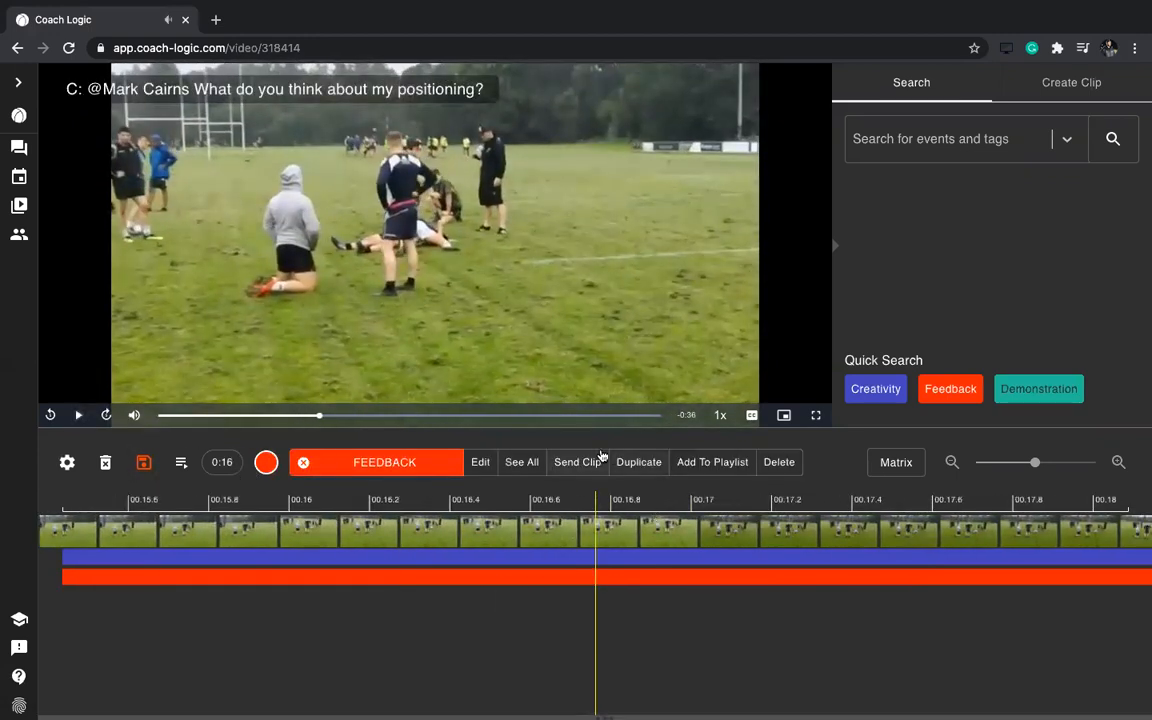
{"action": "left_click", "coordinate": [715, 461]}
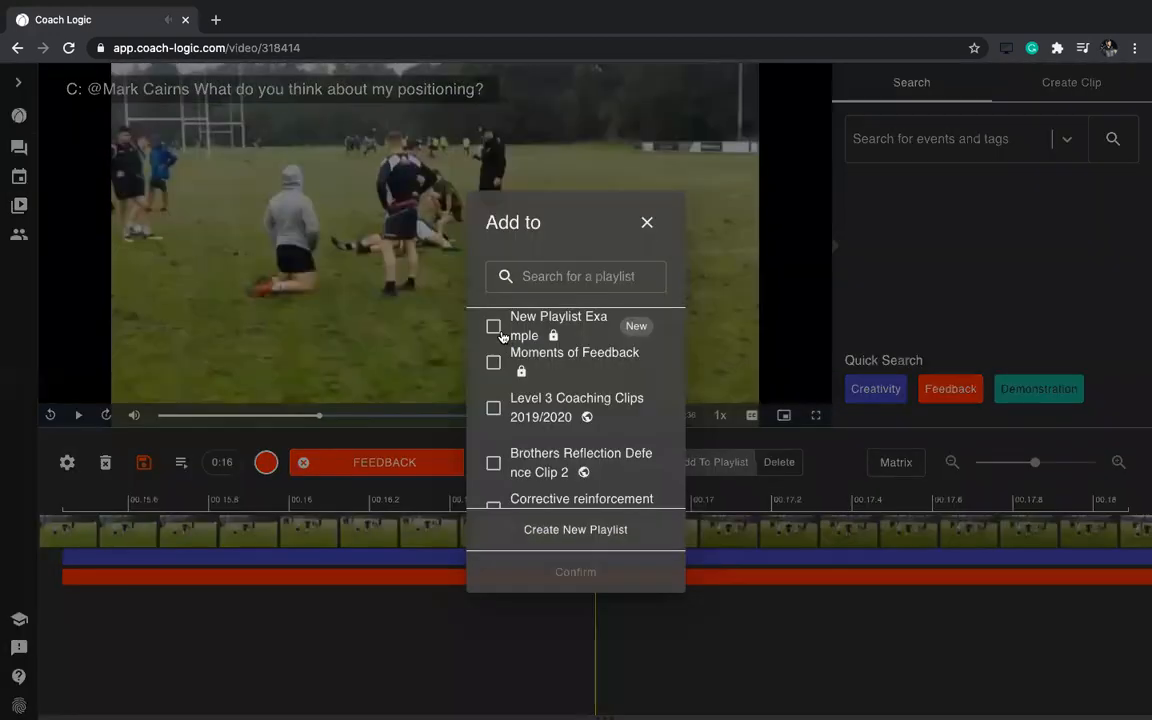
{"action": "left_click", "coordinate": [494, 364]}
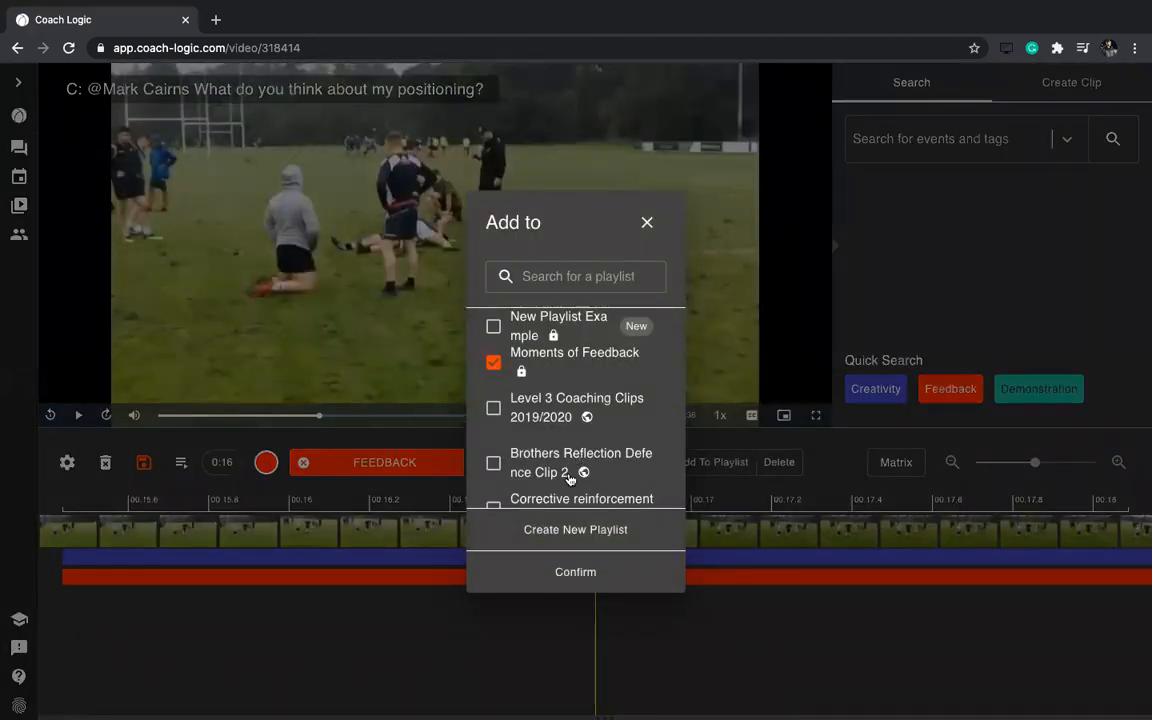
{"action": "left_click", "coordinate": [575, 572]}
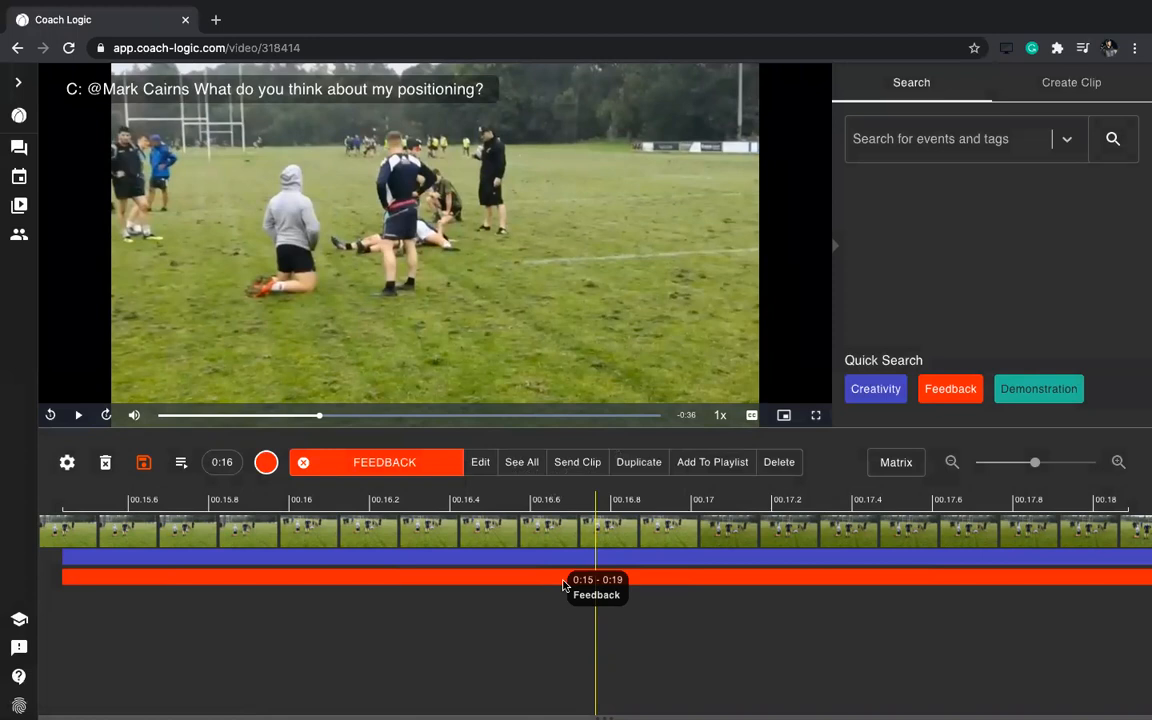
Look through New Playlist Example, then open Moments of Feedback with its Creativity and Feedback clips
{"action": "left_click", "coordinate": [181, 463]}
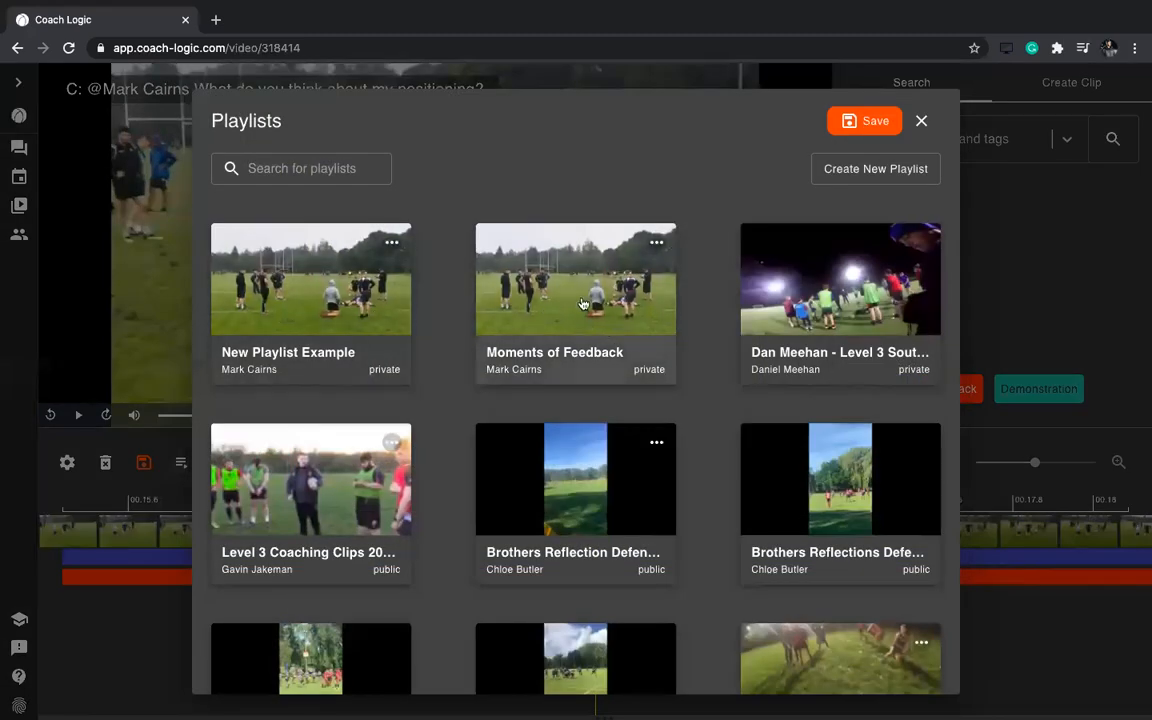
{"action": "left_click", "coordinate": [350, 306]}
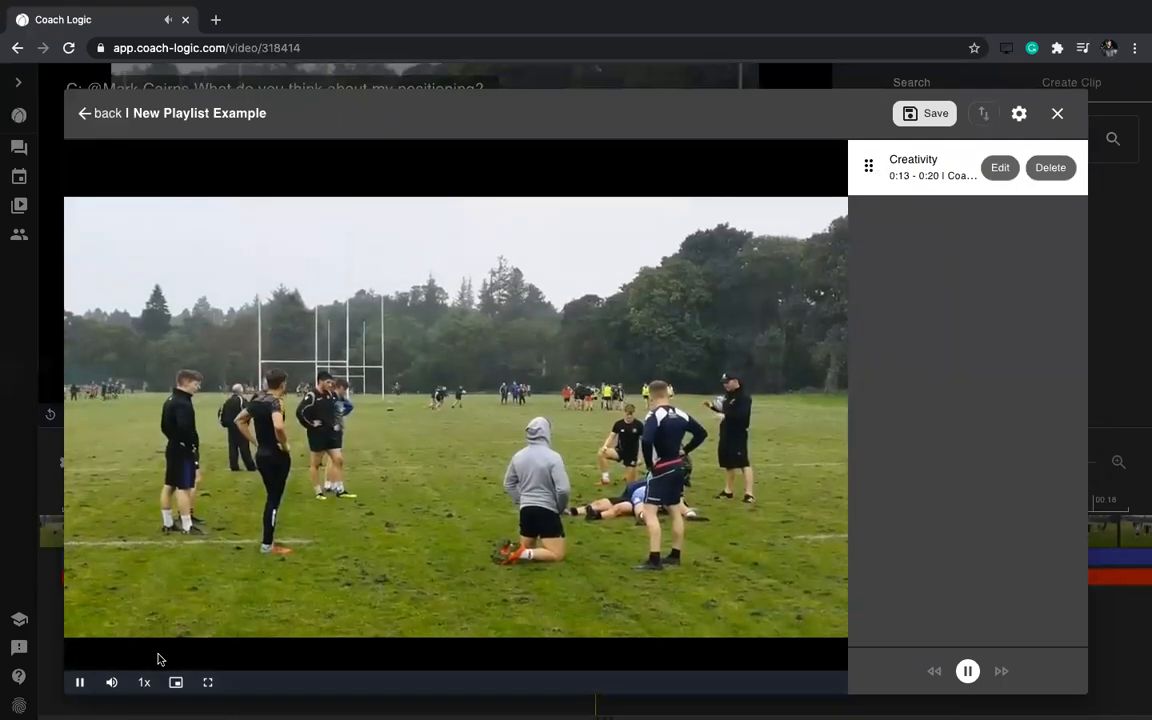
{"action": "left_click", "coordinate": [81, 684]}
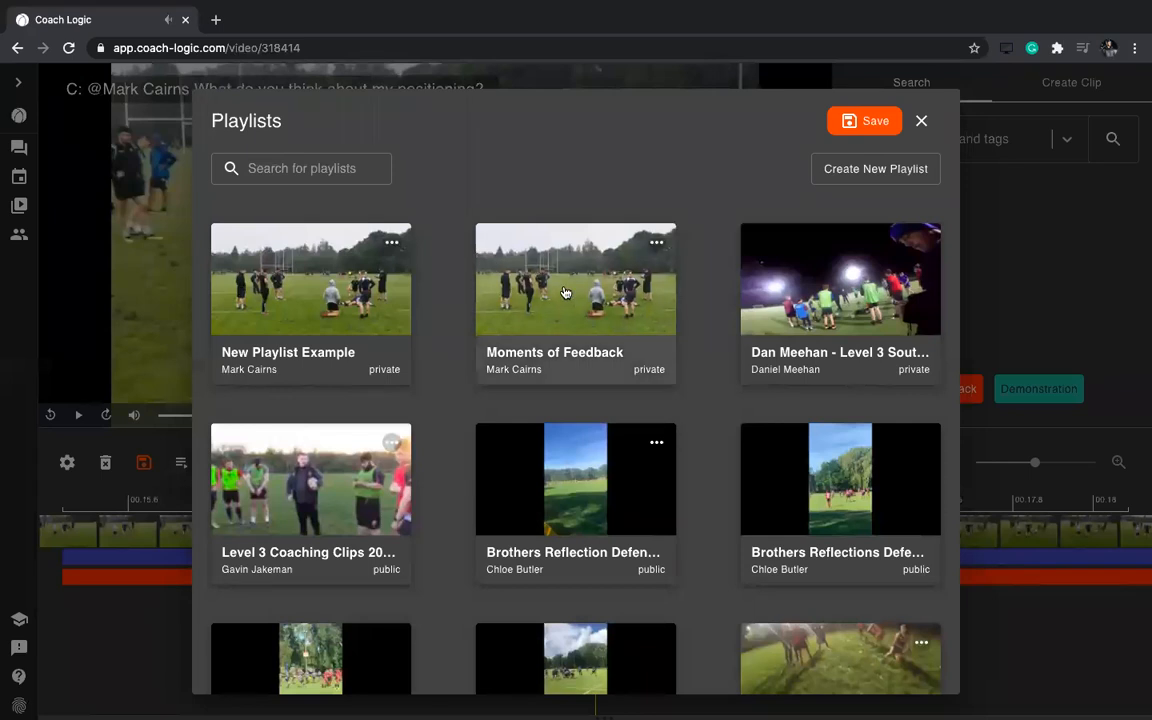
{"action": "left_click", "coordinate": [578, 313]}
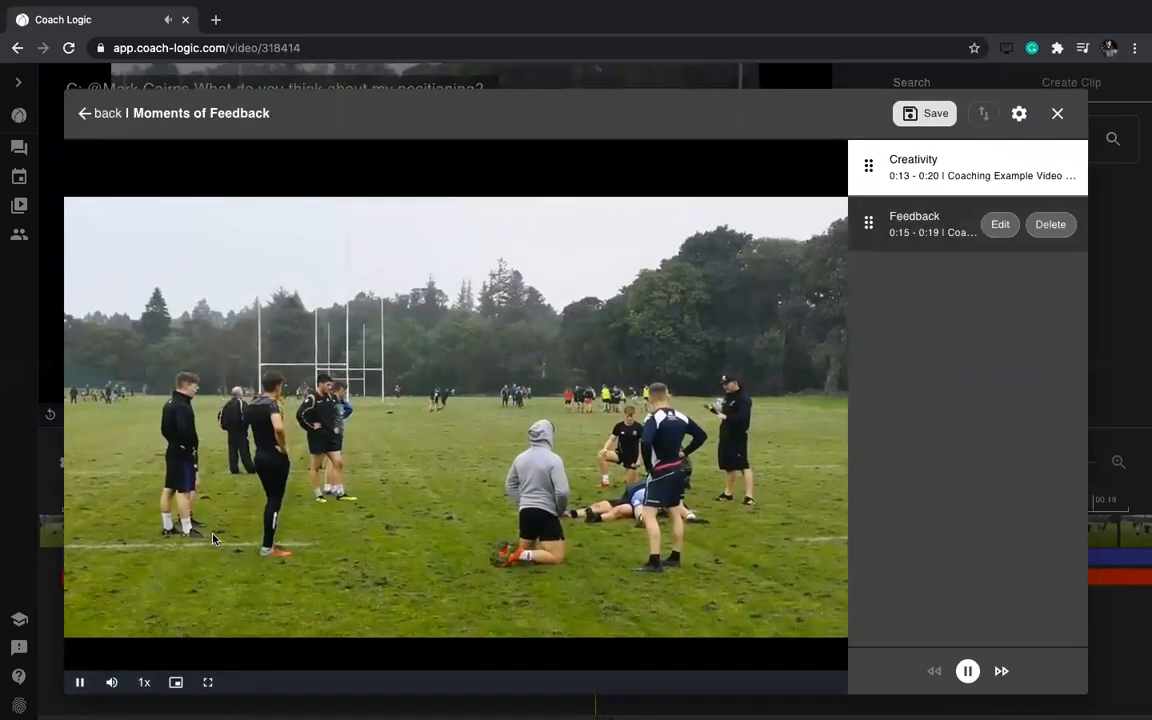
Drag the Creativity clip below the Feedback clip and play each clip to check the order
{"action": "left_click", "coordinate": [80, 682]}
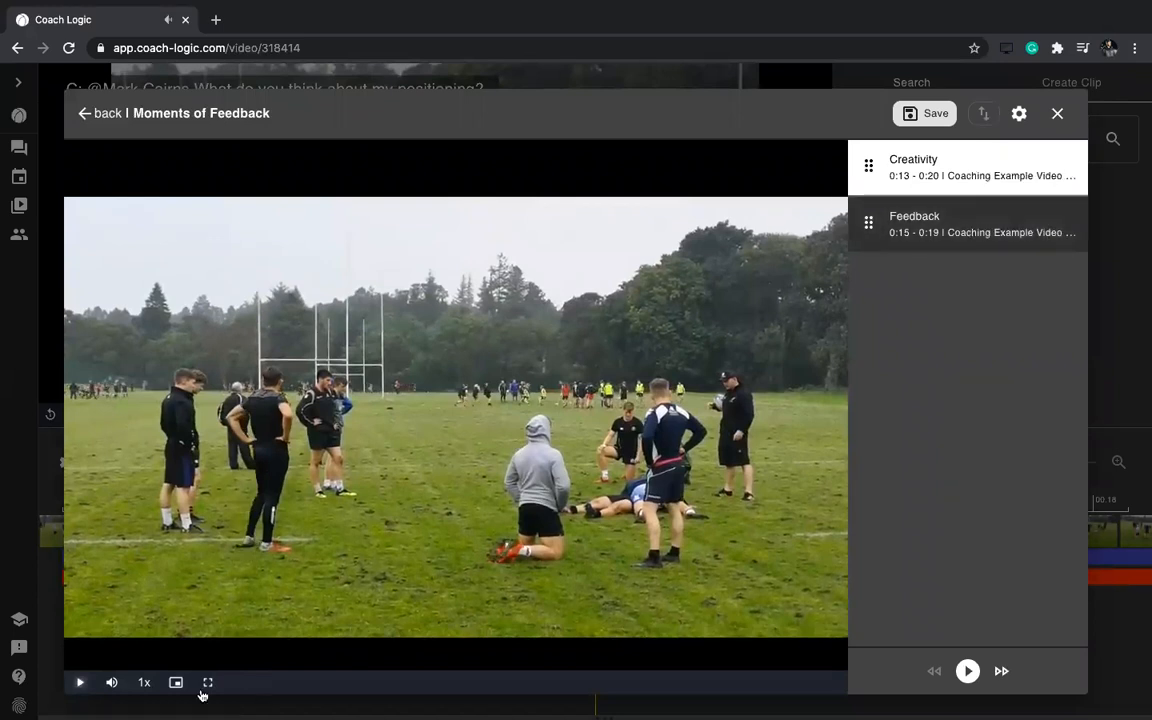
{"action": "mouse_move", "coordinate": [110, 682]}
{"action": "mouse_move", "coordinate": [868, 165]}
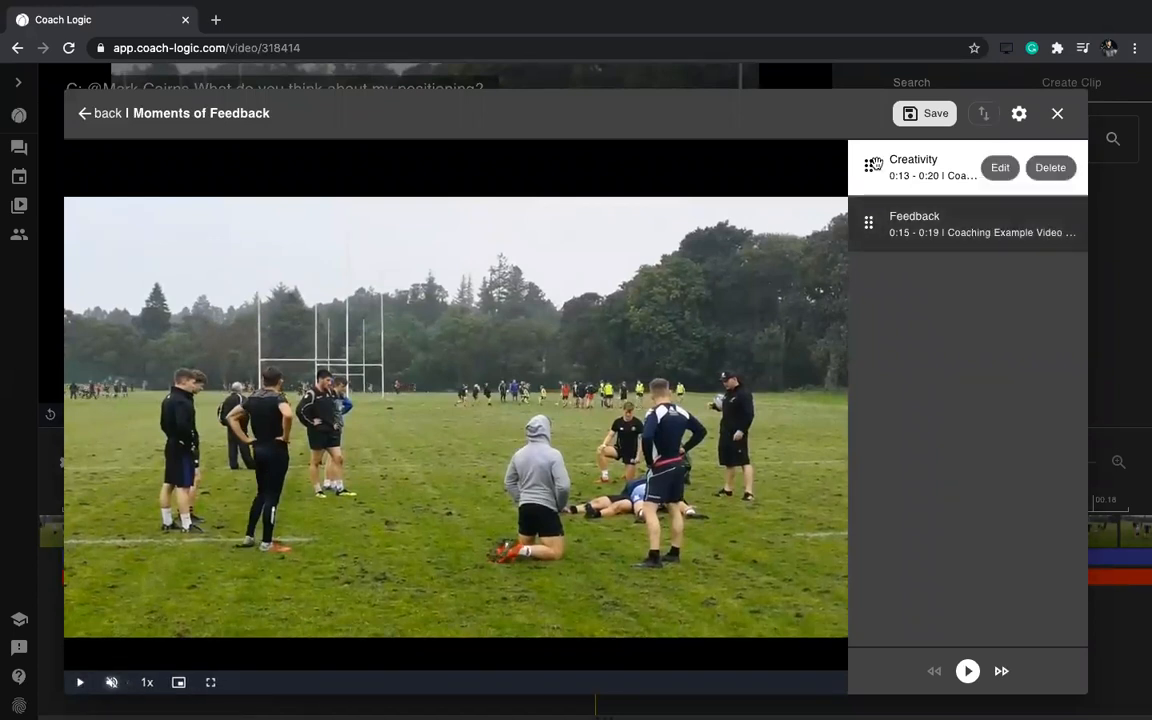
{"action": "left_click_drag", "start_coordinate": [868, 172], "coordinate": [868, 226]}
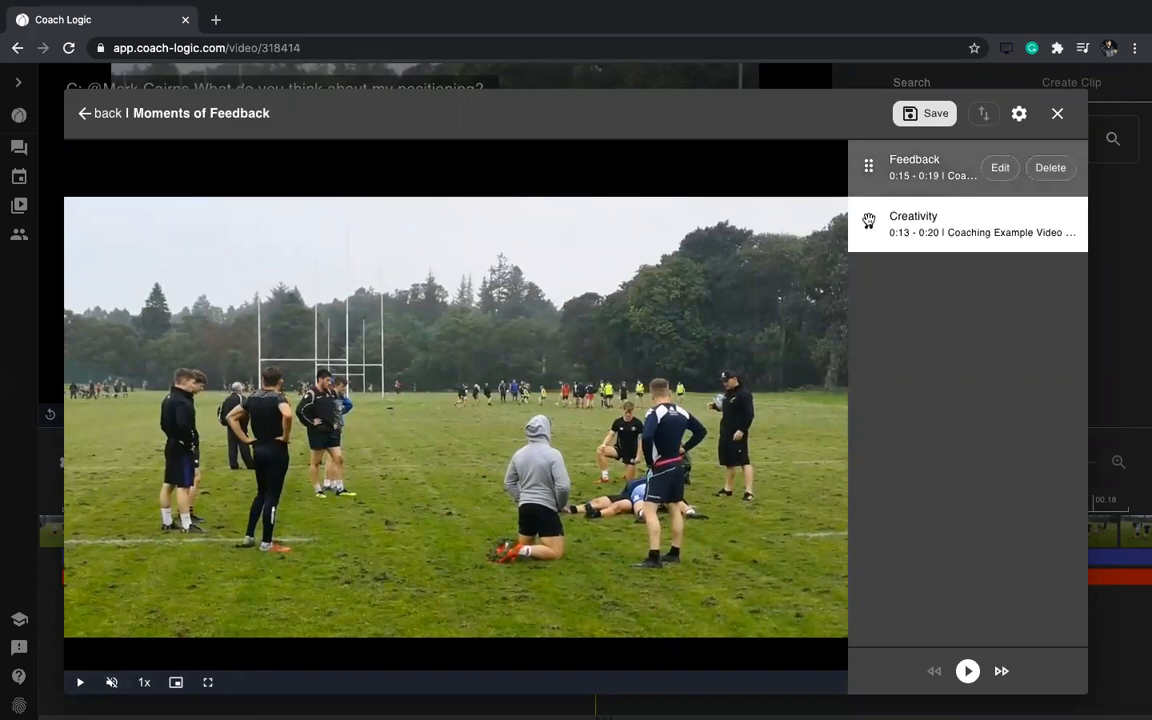
{"action": "left_click", "coordinate": [924, 160]}
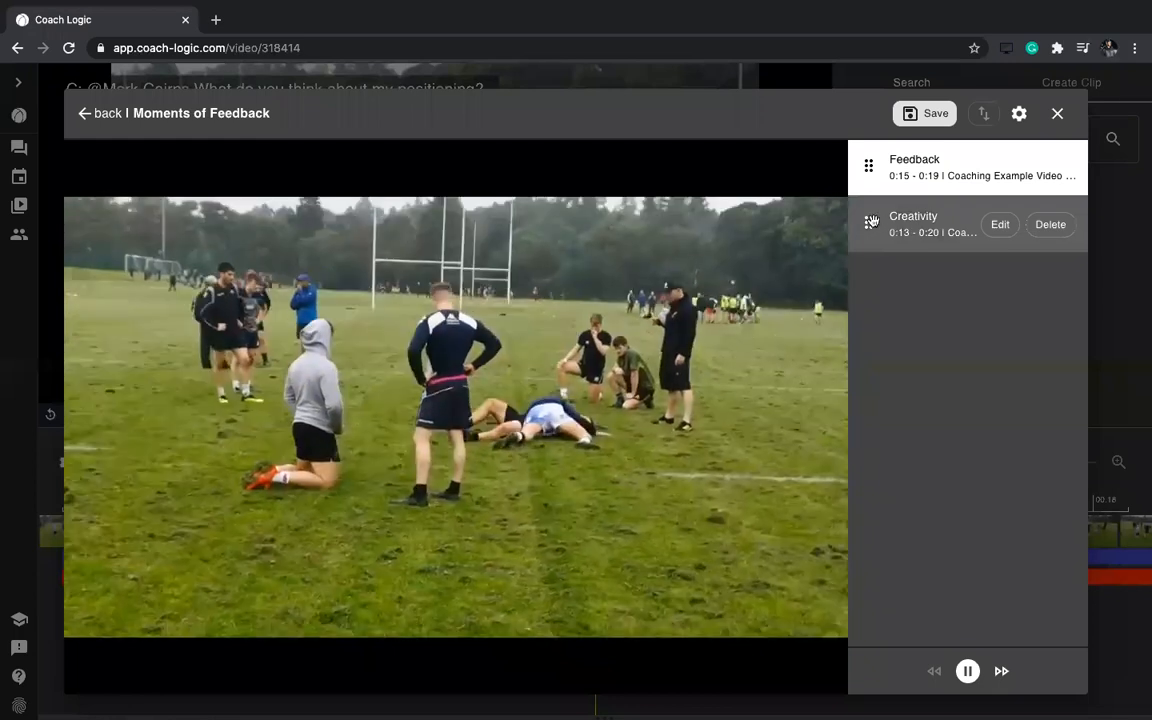
{"action": "left_click", "coordinate": [870, 222]}
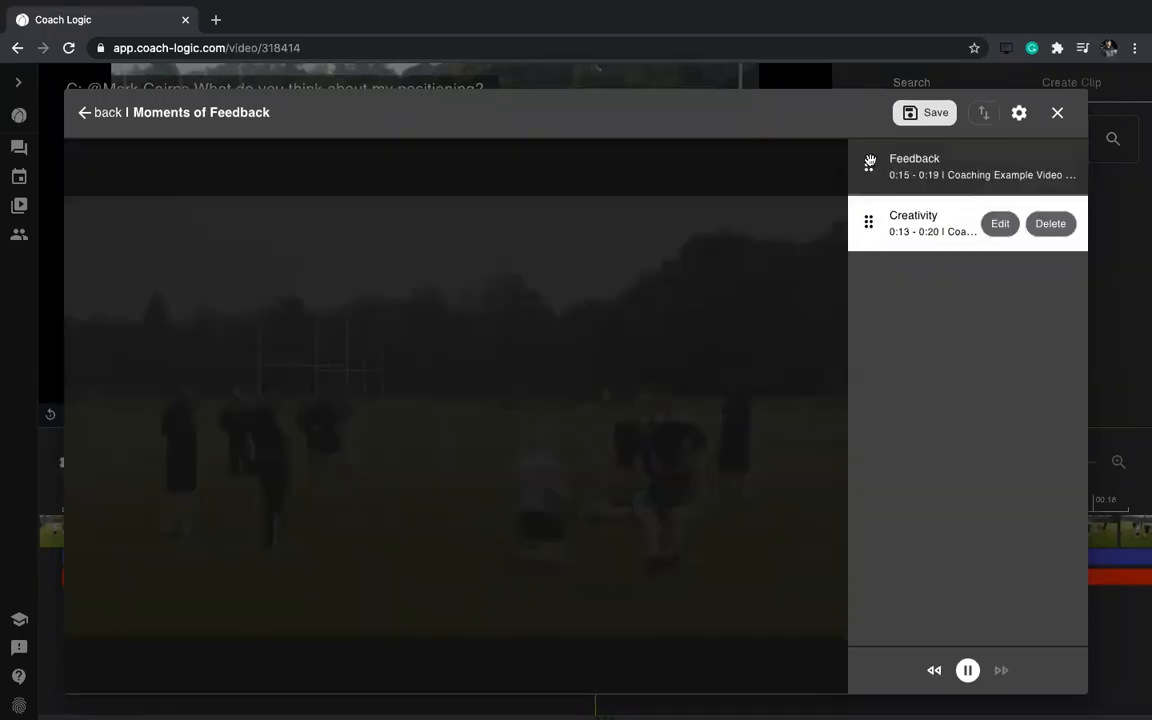
{"action": "left_click", "coordinate": [1001, 224]}
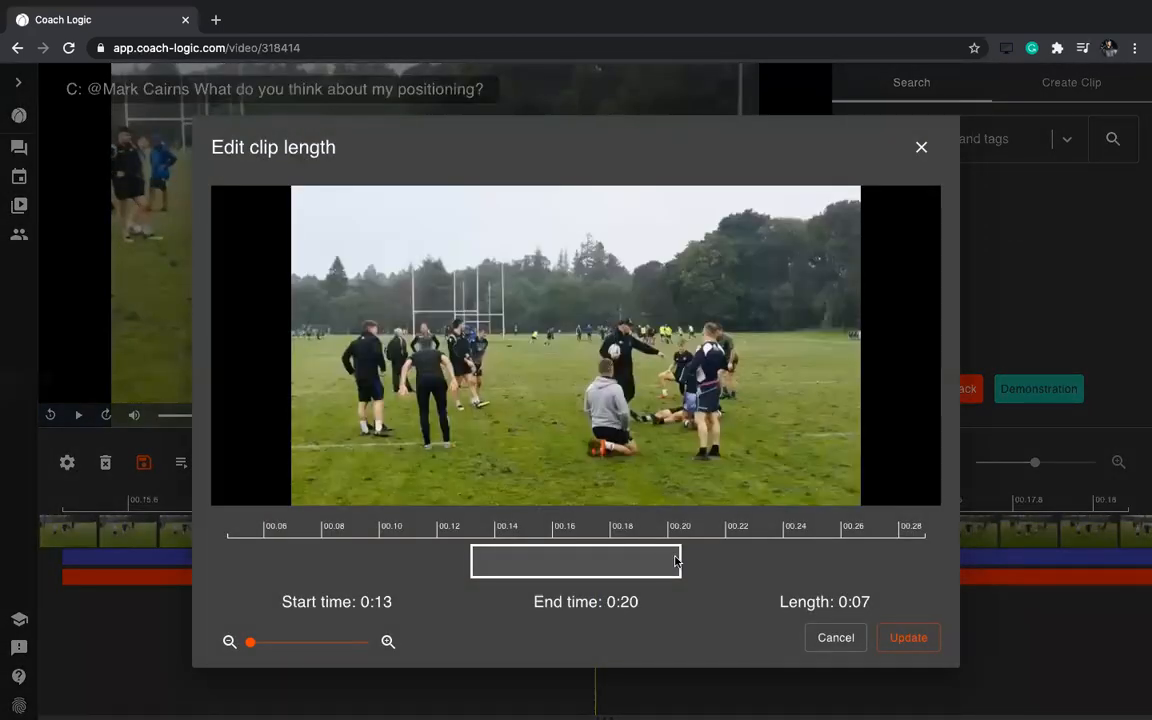
Drag the Creativity clip's range edges so it spans 0:09–0:20, then apply the update
{"action": "left_click_drag", "start_coordinate": [680, 562], "coordinate": [766, 560]}
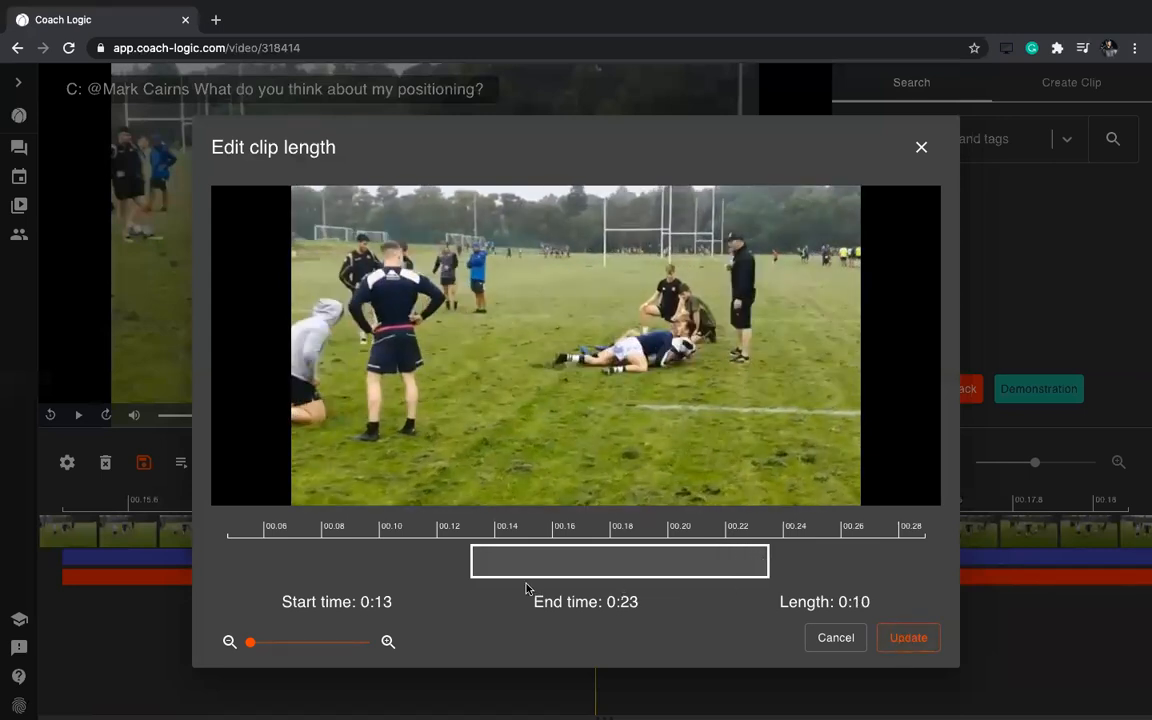
{"action": "left_click_drag", "start_coordinate": [457, 569], "coordinate": [427, 567]}
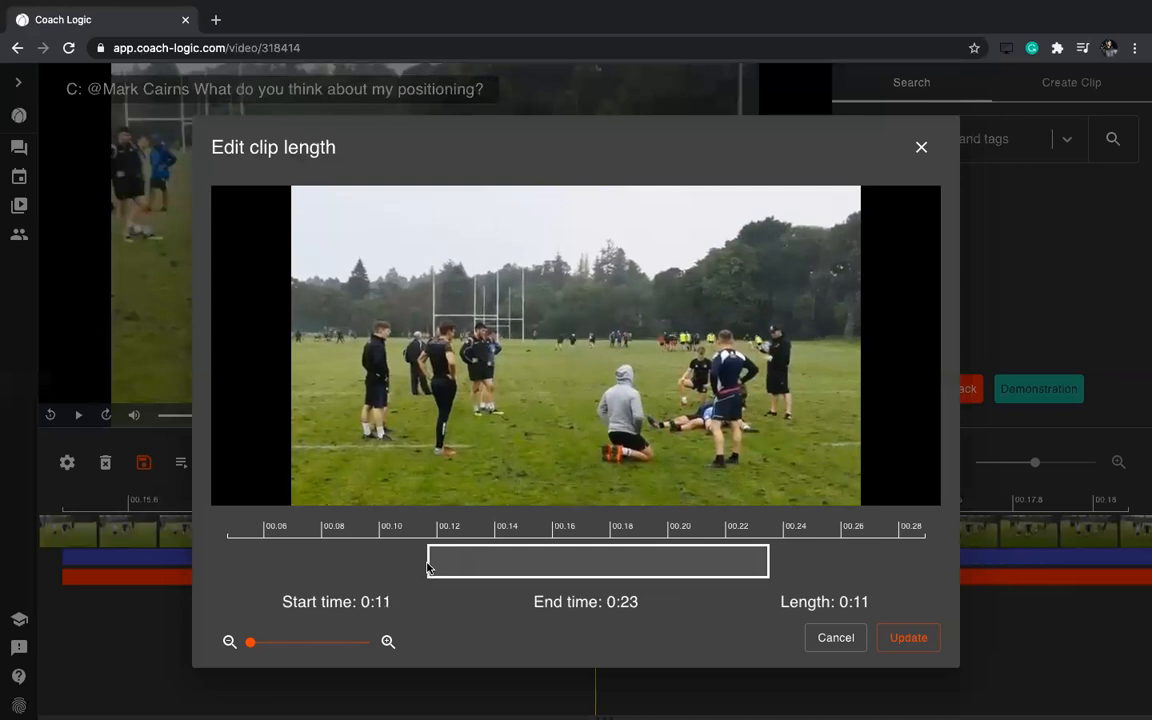
{"action": "left_click_drag", "start_coordinate": [567, 570], "coordinate": [446, 560]}
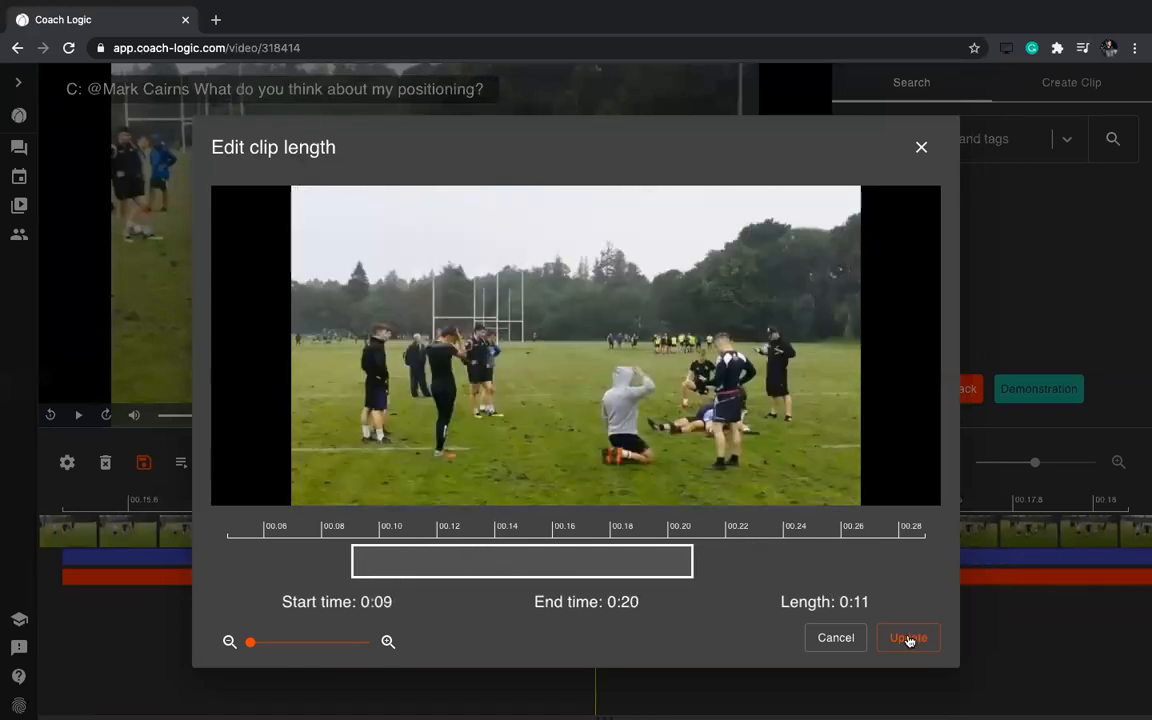
{"action": "left_click", "coordinate": [908, 638]}
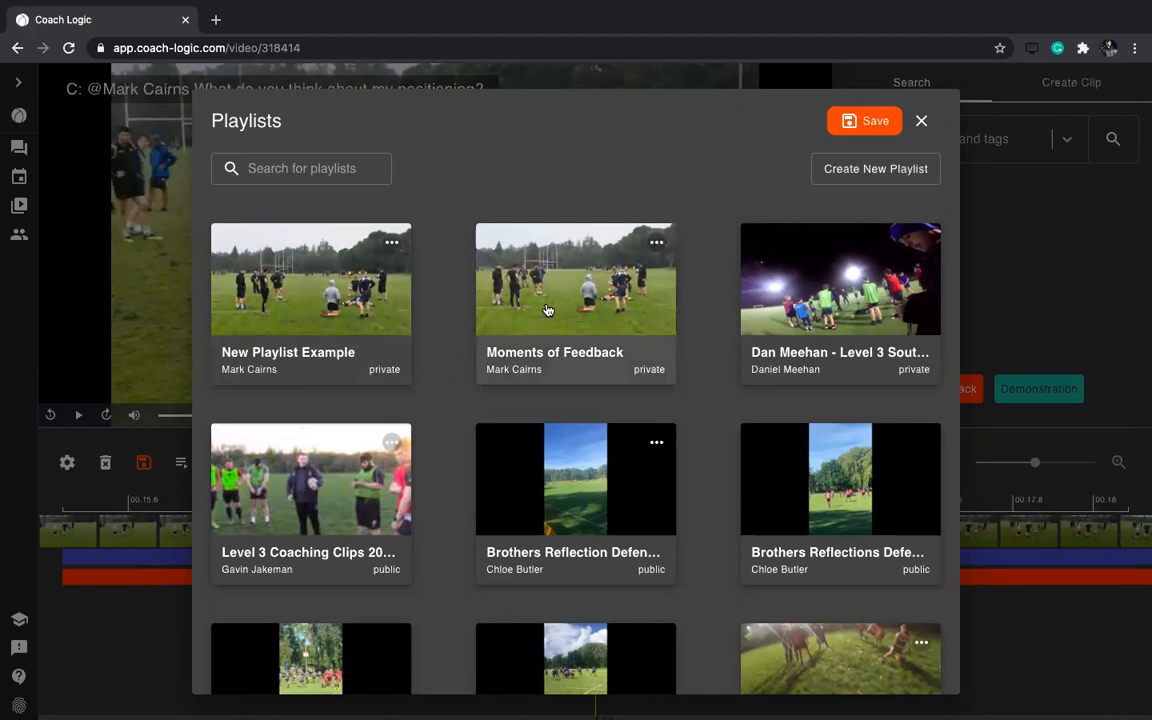
Create a private 'Review MC' playlist, then open New Playlist Example with its video muted
{"action": "left_click", "coordinate": [874, 168]}
{"action": "left_click", "coordinate": [281, 279]}
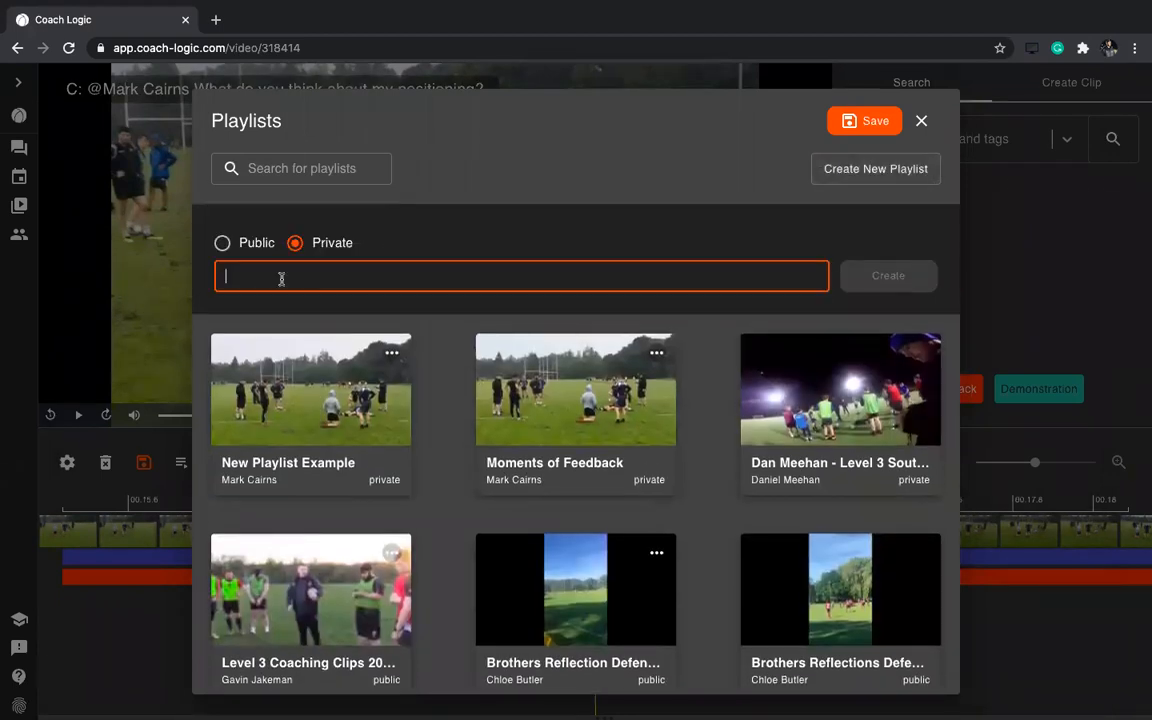
{"action": "type", "text": "Review MC"}
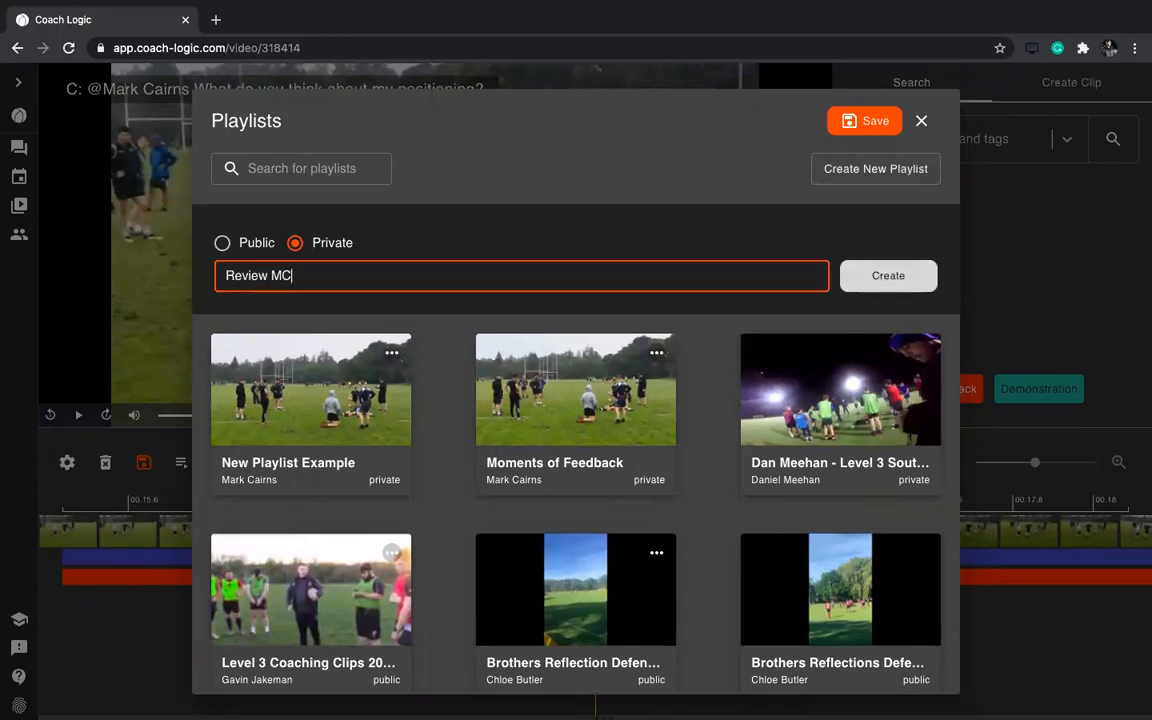
{"action": "left_click", "coordinate": [866, 280]}
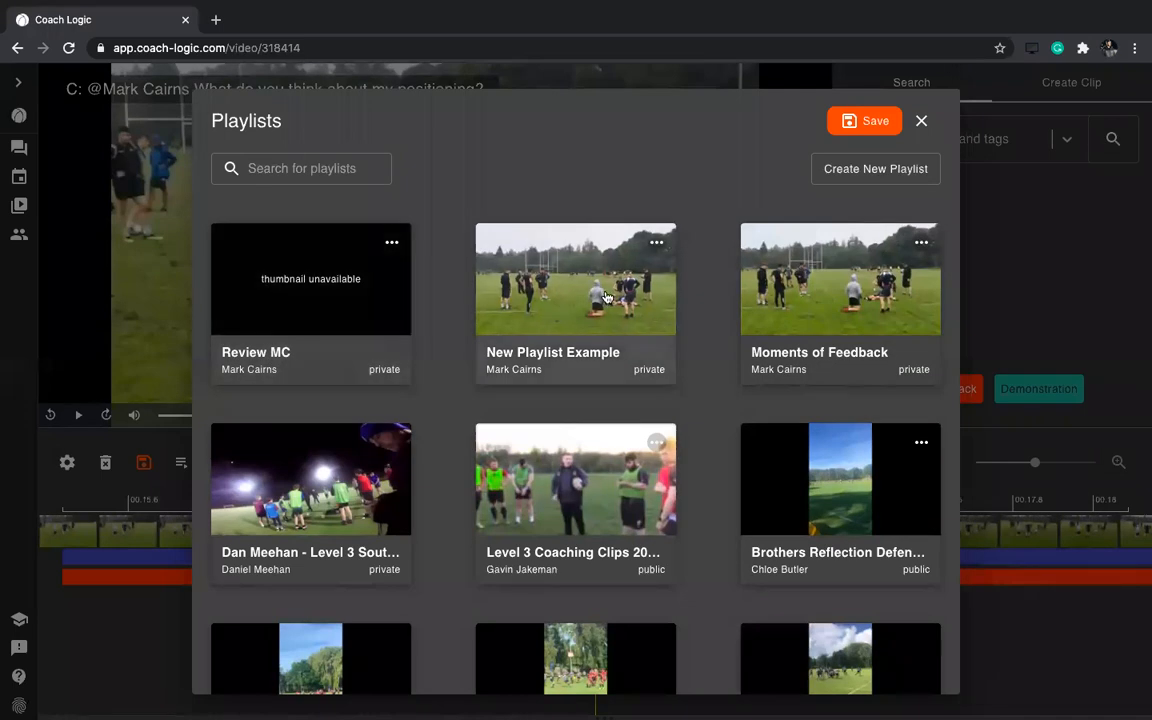
{"action": "left_click", "coordinate": [605, 297]}
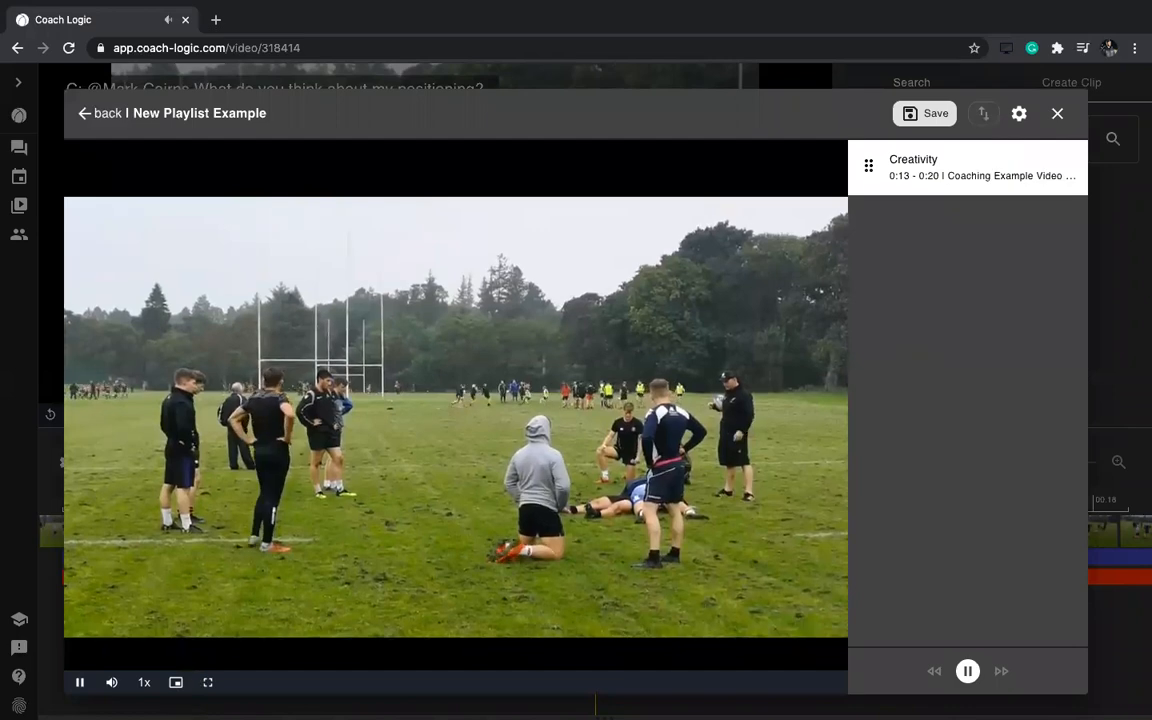
{"action": "left_click", "coordinate": [112, 684]}
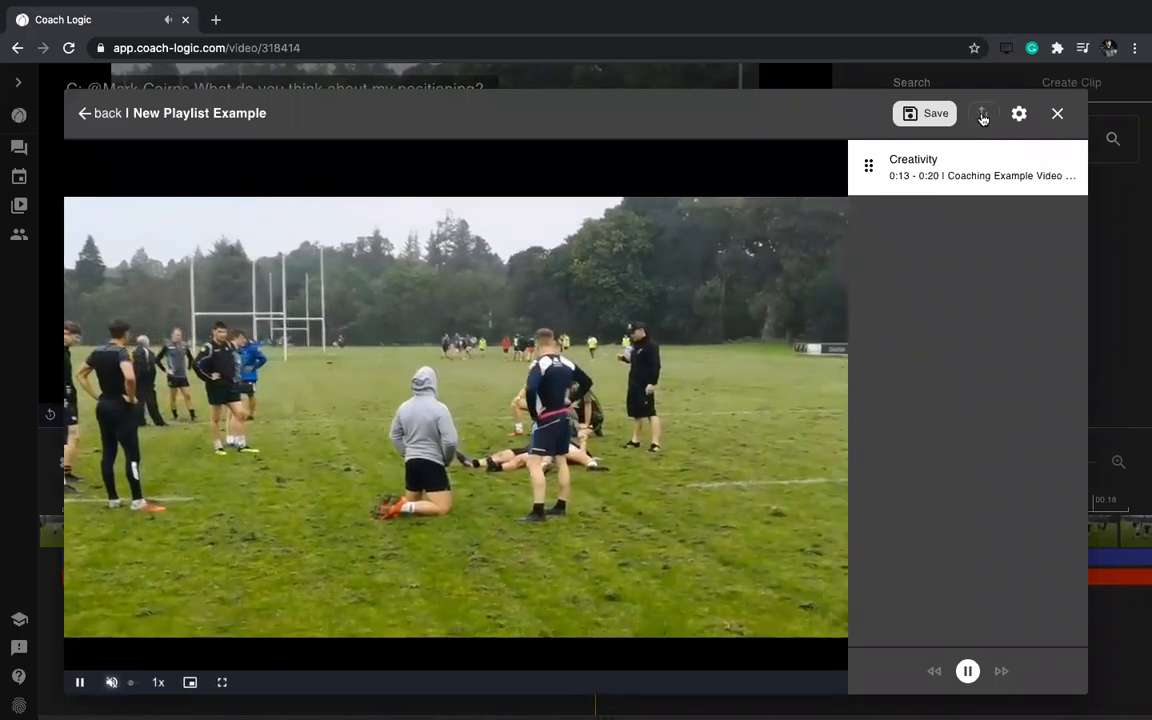